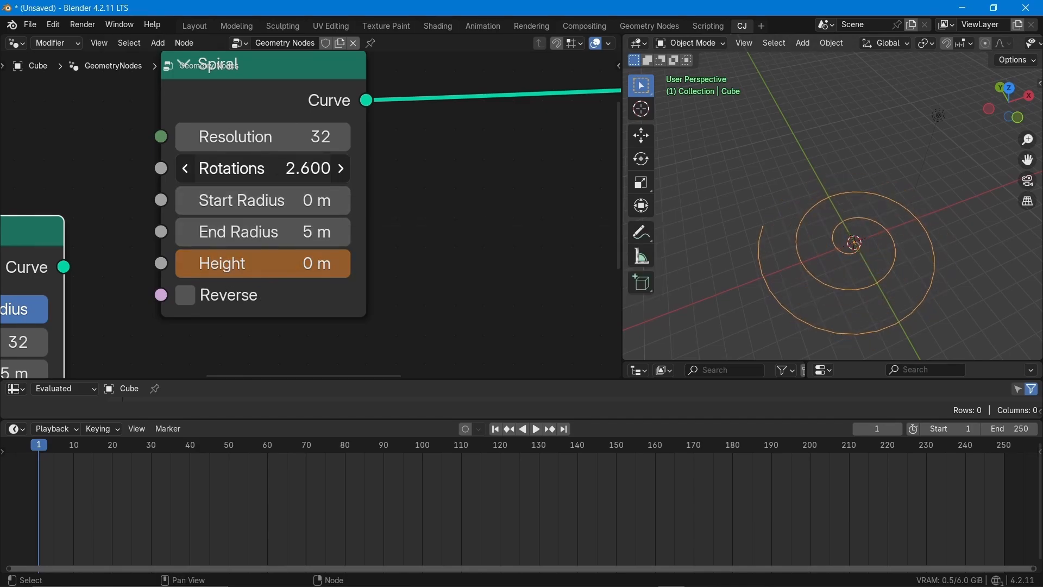
{"action": "left_click_drag", "start_coordinate": [260, 168], "coordinate": [304, 168]}
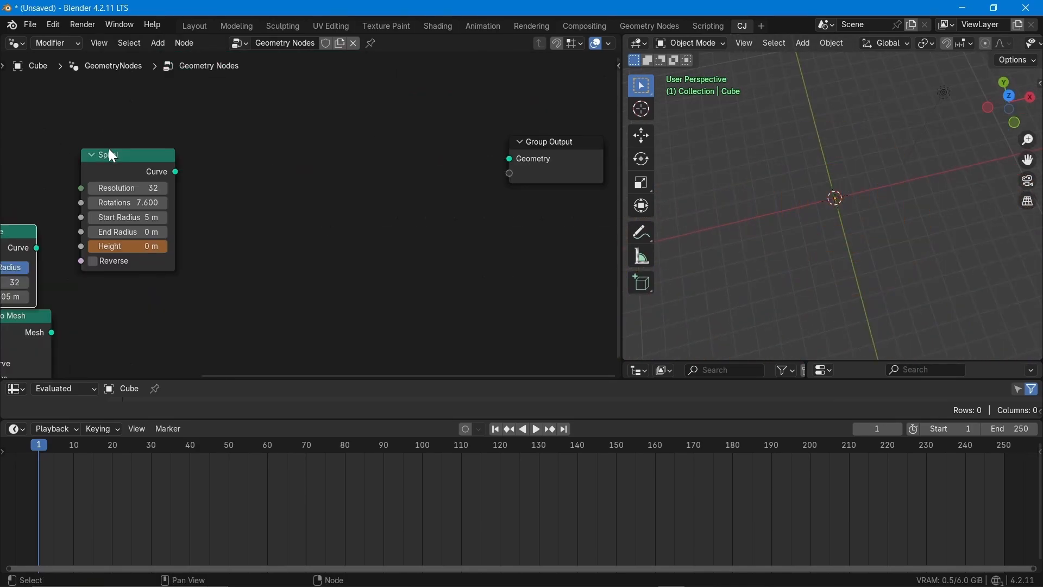
{"action": "key", "text": "shift+a"}
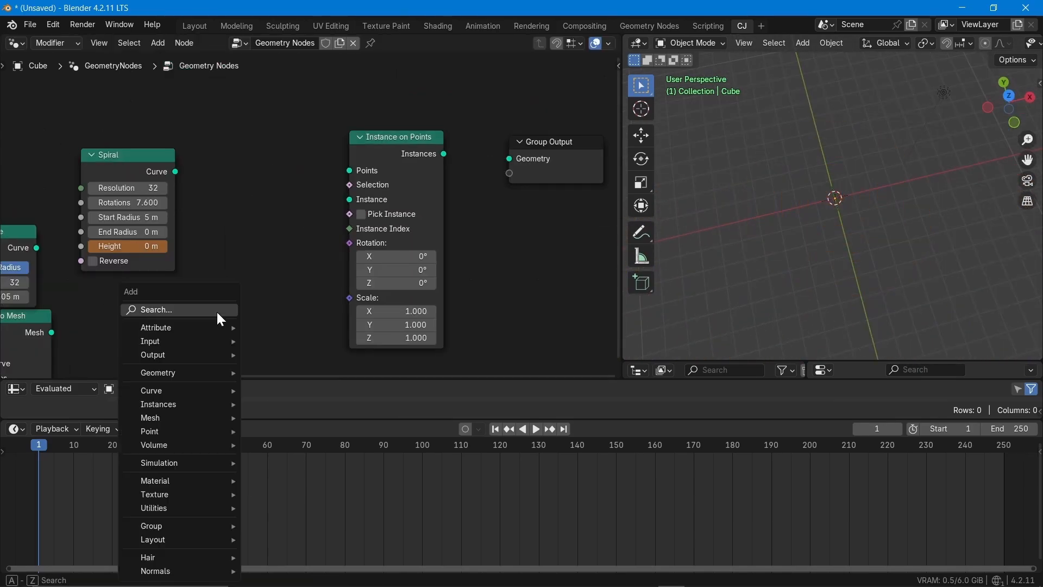
{"action": "left_click", "coordinate": [280, 359]}
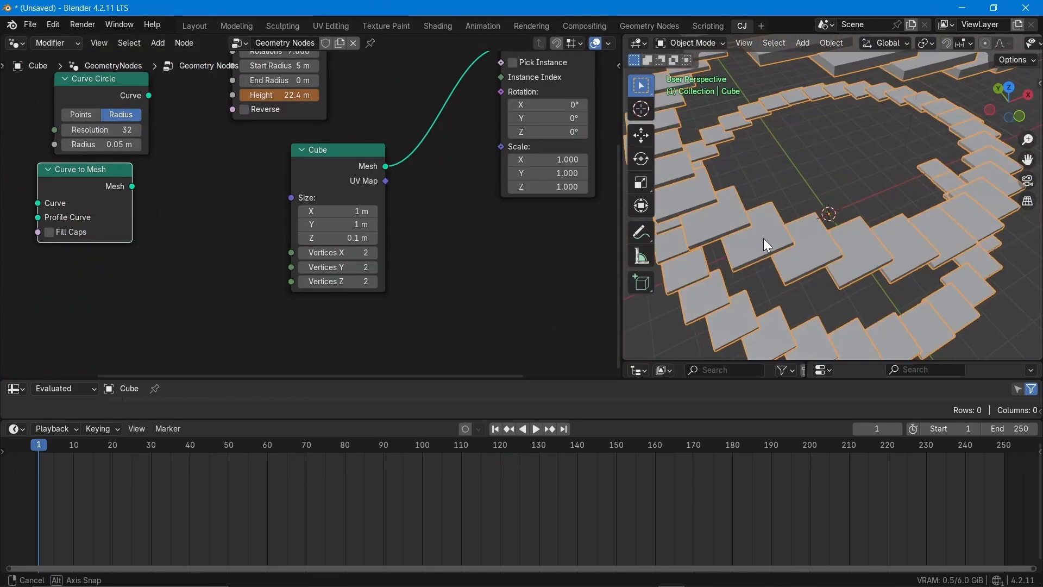
{"action": "middle_click_drag", "start_coordinate": [763, 238], "coordinate": [827, 177]}
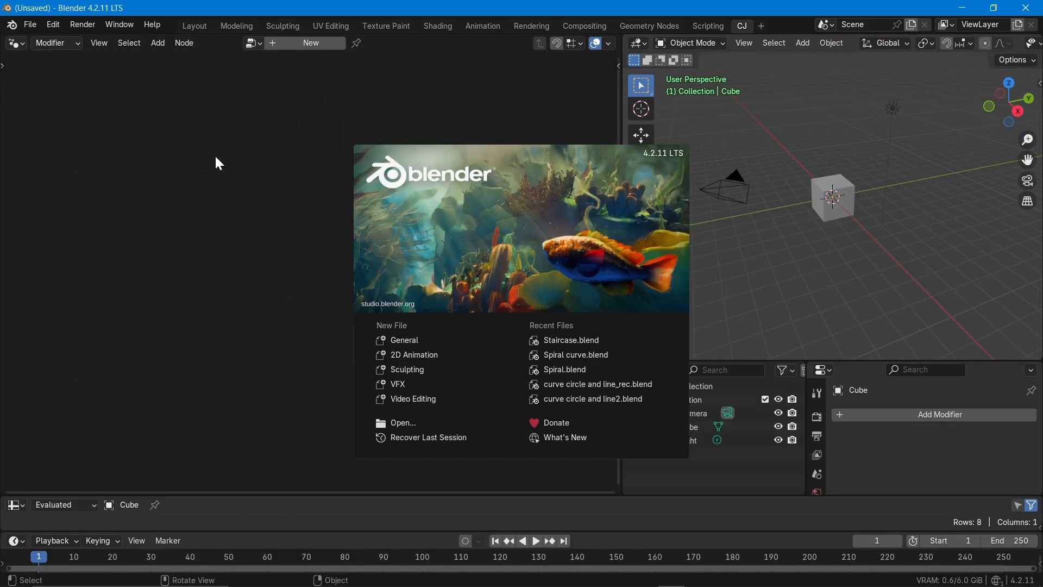
- Create a new geometry node tree on the cube and delete its Group Input node, leaving only the Group Output
{"action": "left_click", "coordinate": [250, 153]}
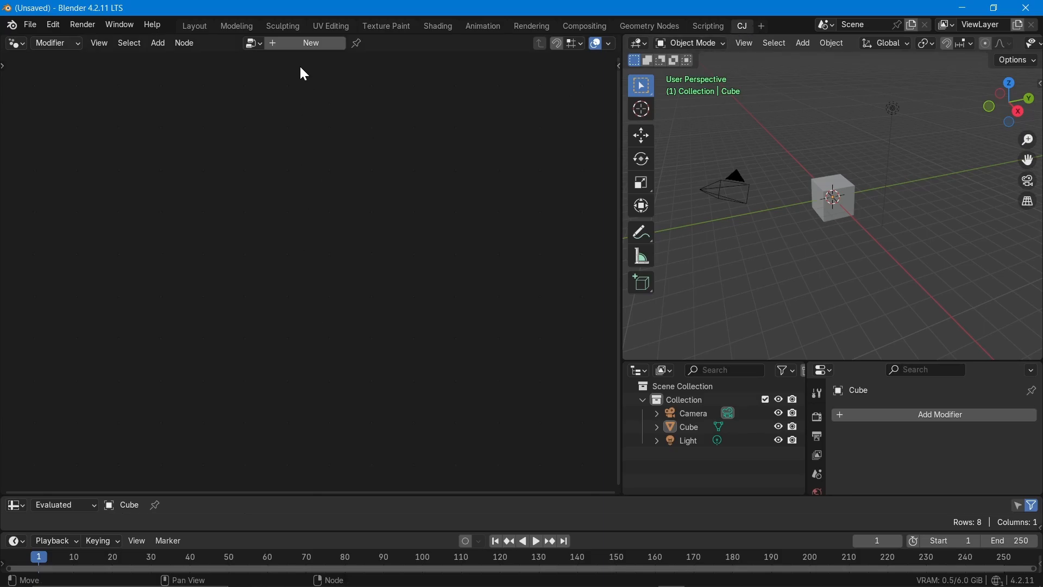
{"action": "left_click", "coordinate": [311, 43]}
{"action": "middle_click_drag", "start_coordinate": [347, 233], "coordinate": [449, 93]}
{"action": "scroll", "coordinate": [369, 145], "scroll_direction": "up", "scroll_amount": 2}
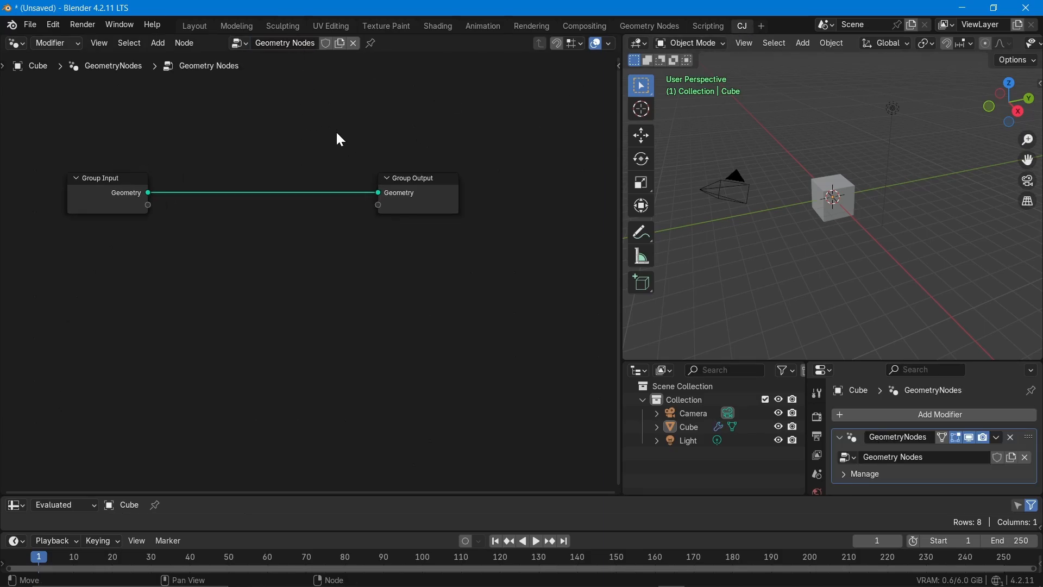
{"action": "right_click_drag", "start_coordinate": [332, 118], "coordinate": [299, 228], "text": "ctrl"}
{"action": "left_click_drag", "start_coordinate": [125, 191], "coordinate": [2, 159]}
{"action": "left_click_drag", "start_coordinate": [529, 187], "coordinate": [500, 155]}
{"action": "middle_click_drag", "start_coordinate": [463, 277], "coordinate": [286, 249]}
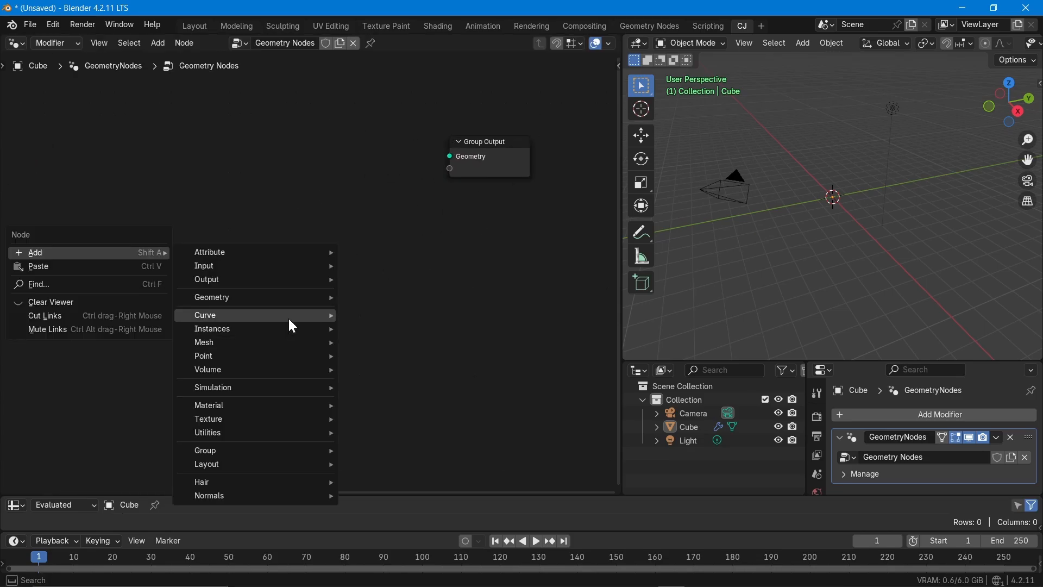
- Add a Curve Spiral node and connect its Curve output to the Group Output's Geometry input
{"action": "mouse_move", "coordinate": [288, 317]}
{"action": "mouse_move", "coordinate": [407, 371]}
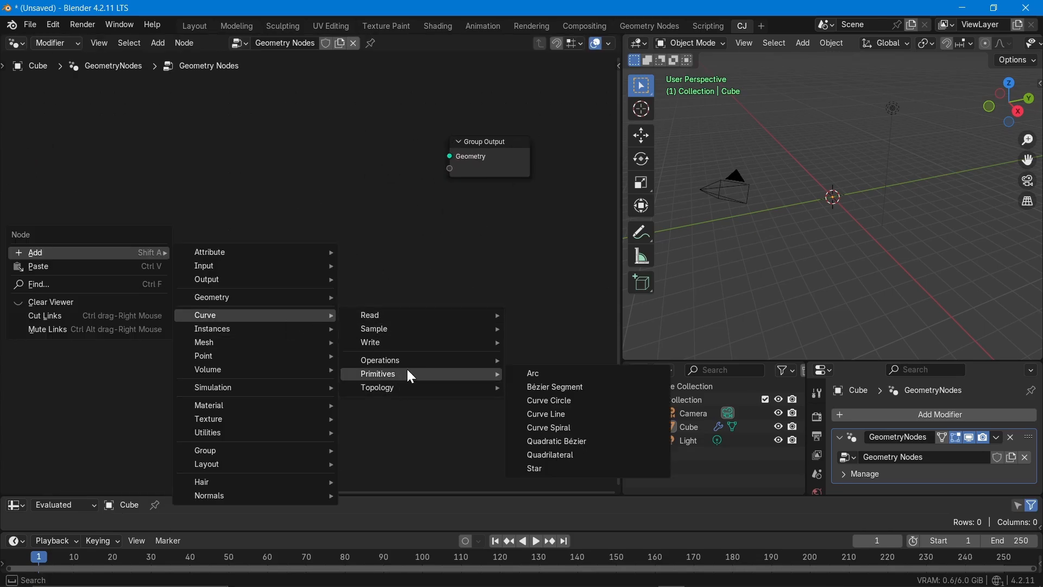
{"action": "left_click", "coordinate": [578, 427]}
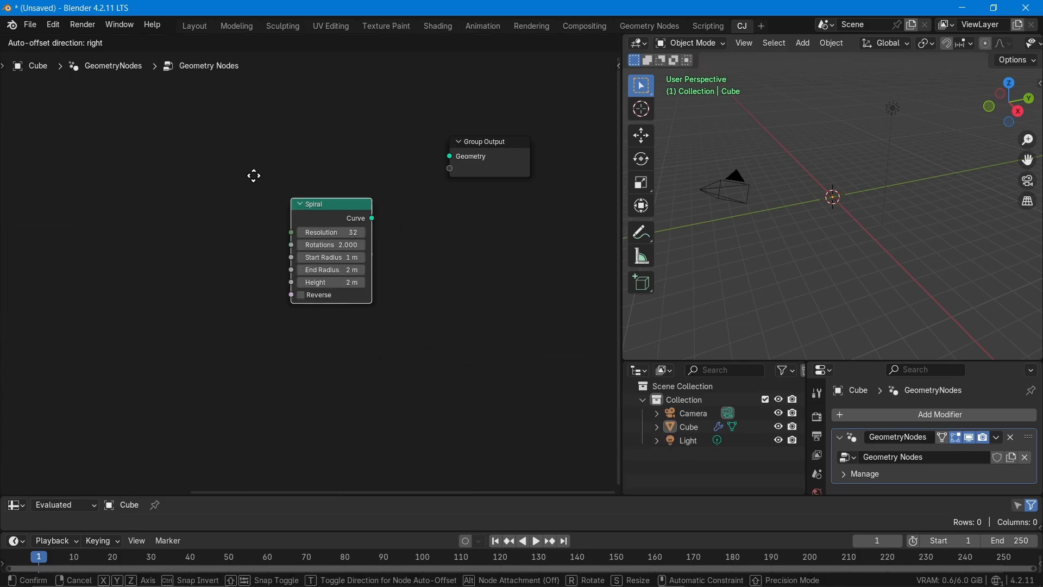
{"action": "scroll", "coordinate": [87, 140], "scroll_direction": "up", "scroll_amount": 2}
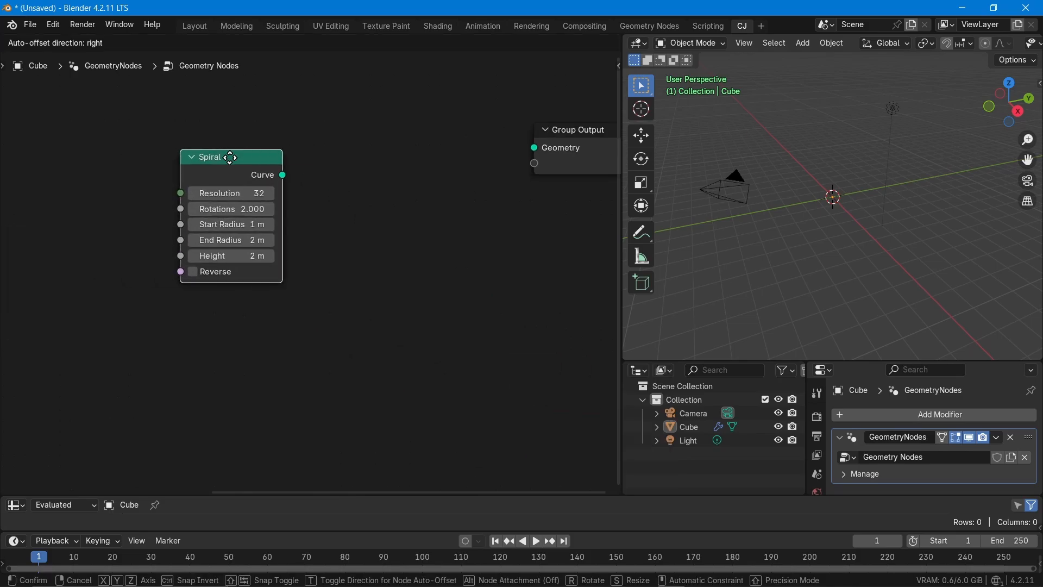
{"action": "left_click", "coordinate": [206, 148]}
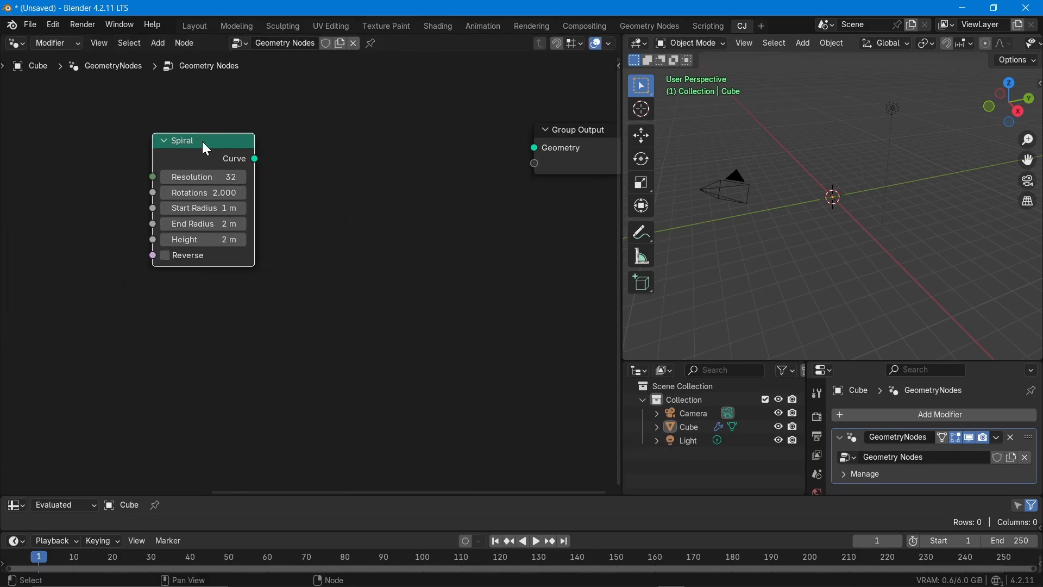
{"action": "left_click_drag", "start_coordinate": [256, 158], "coordinate": [534, 147]}
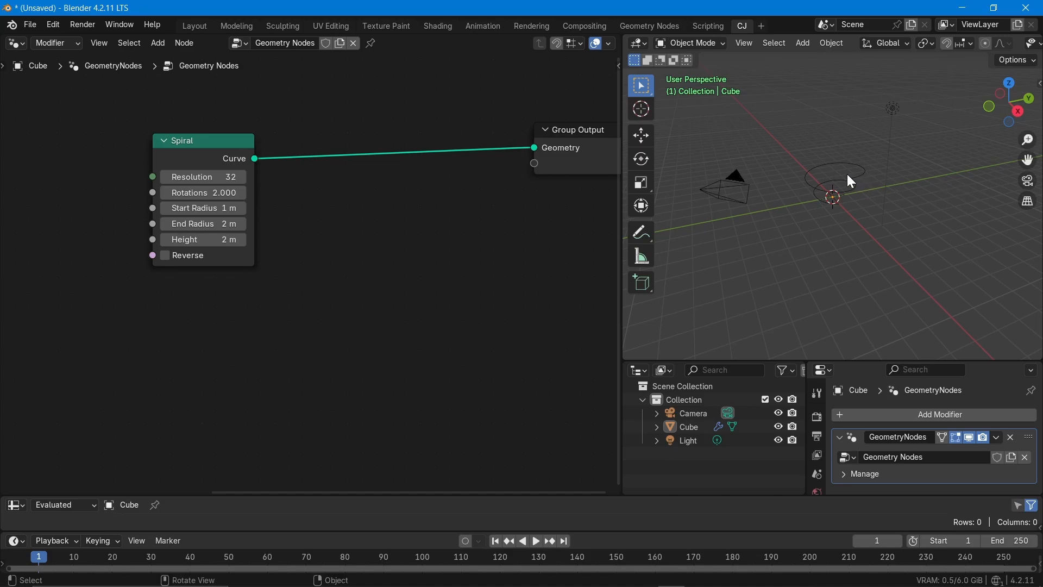
- Select the spiral object and lower the Spiral node's Resolution to 16
{"action": "left_click", "coordinate": [848, 193]}
{"action": "middle_click_drag", "start_coordinate": [848, 194], "coordinate": [862, 156]}
{"action": "scroll", "coordinate": [128, 151], "scroll_direction": "up", "scroll_amount": 3}
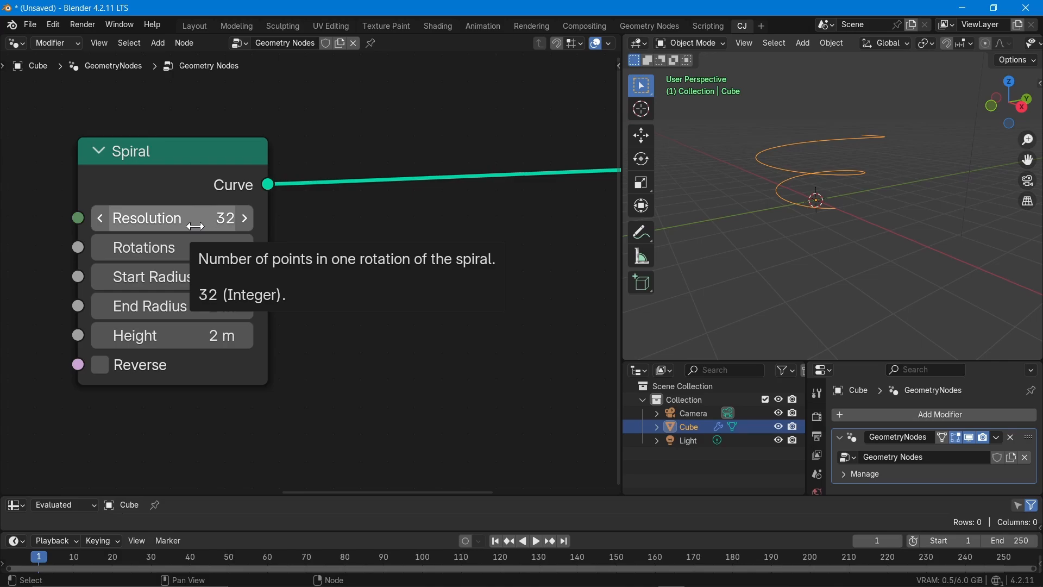
{"action": "middle_click_drag", "start_coordinate": [827, 226], "coordinate": [796, 237]}
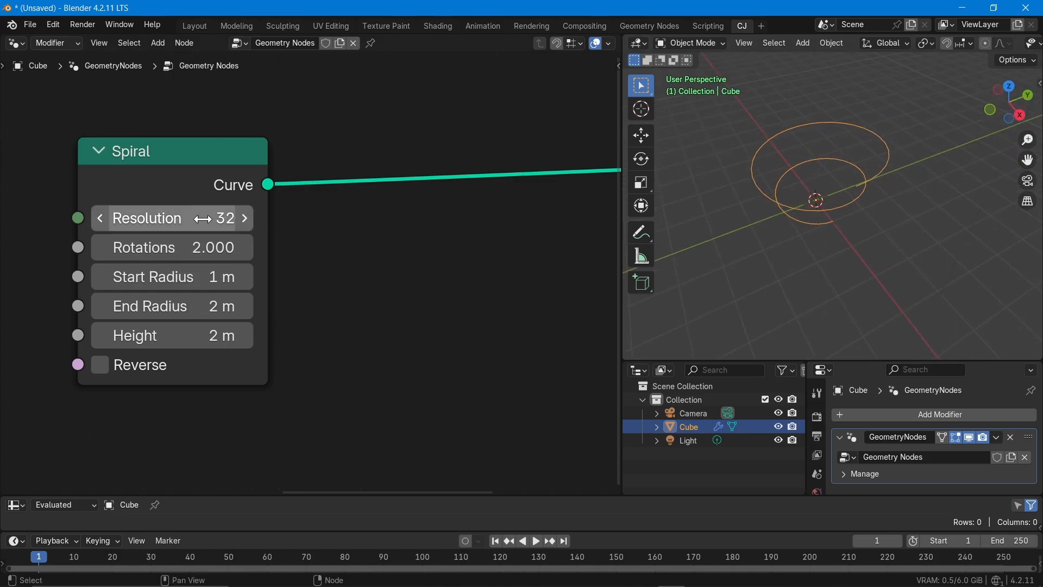
{"action": "left_click_drag", "start_coordinate": [179, 217], "coordinate": [153, 218]}
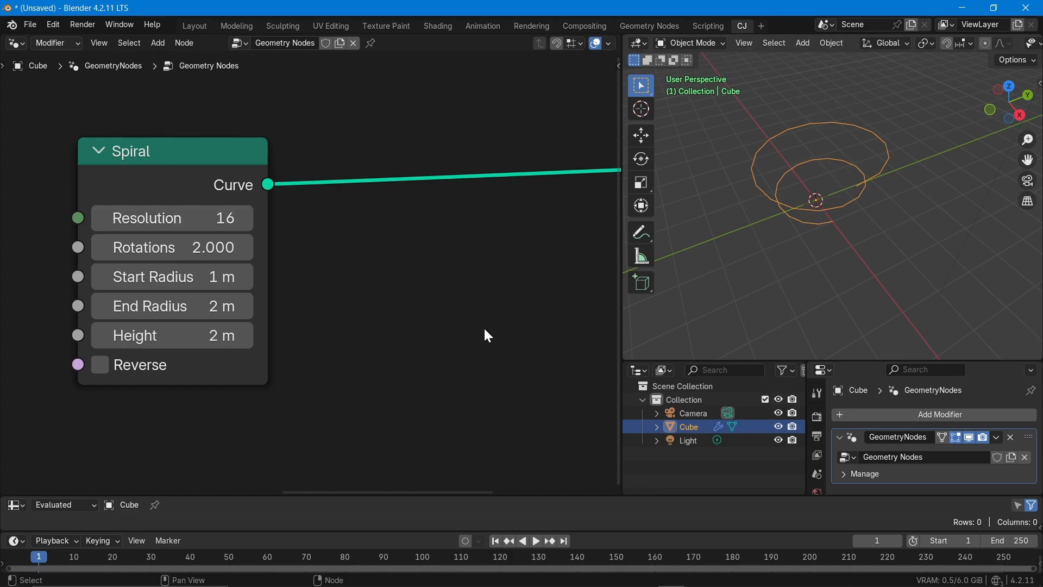
- Set the Spiral node's Resolution to 32
{"action": "left_click", "coordinate": [193, 212]}
{"action": "type", "text": "32"}
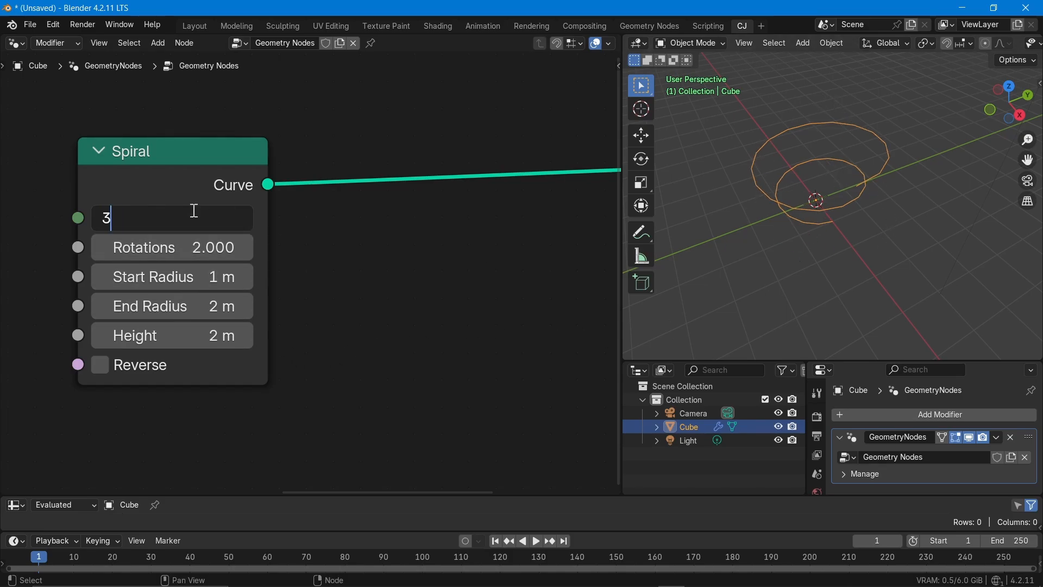
{"action": "key", "text": "Return"}
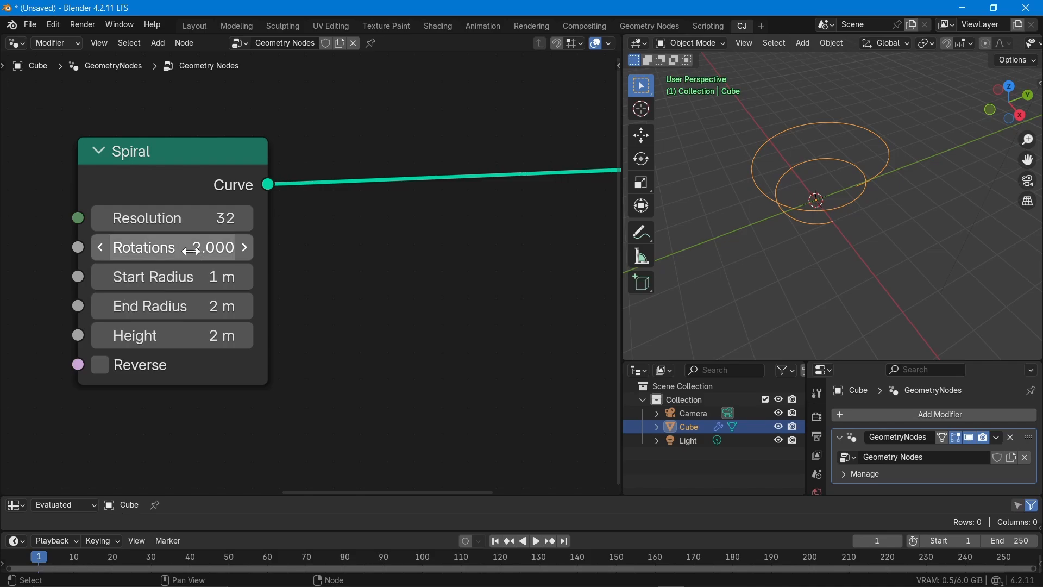
- Set the Spiral node's Rotations to 1 and inspect the curve from above
{"action": "middle_click_drag", "start_coordinate": [802, 246], "coordinate": [823, 192]}
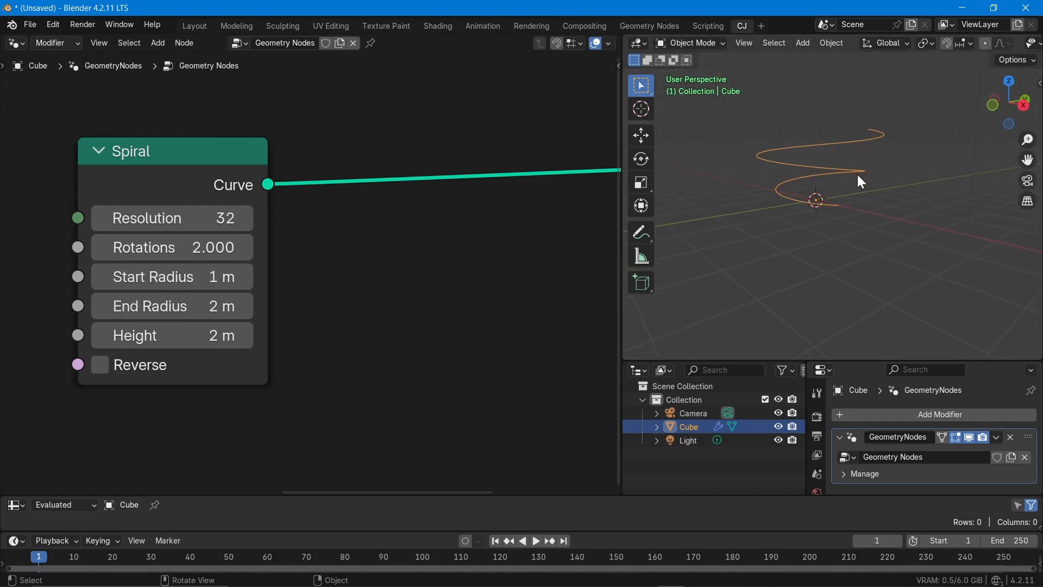
{"action": "mouse_move", "coordinate": [184, 247]}
{"action": "left_mouse_down"}
{"action": "mouse_move", "coordinate": [207, 247]}
{"action": "mouse_move", "coordinate": [152, 247]}
{"action": "mouse_move", "coordinate": [193, 247]}
{"action": "left_mouse_up"}
{"action": "left_click", "coordinate": [192, 247]}
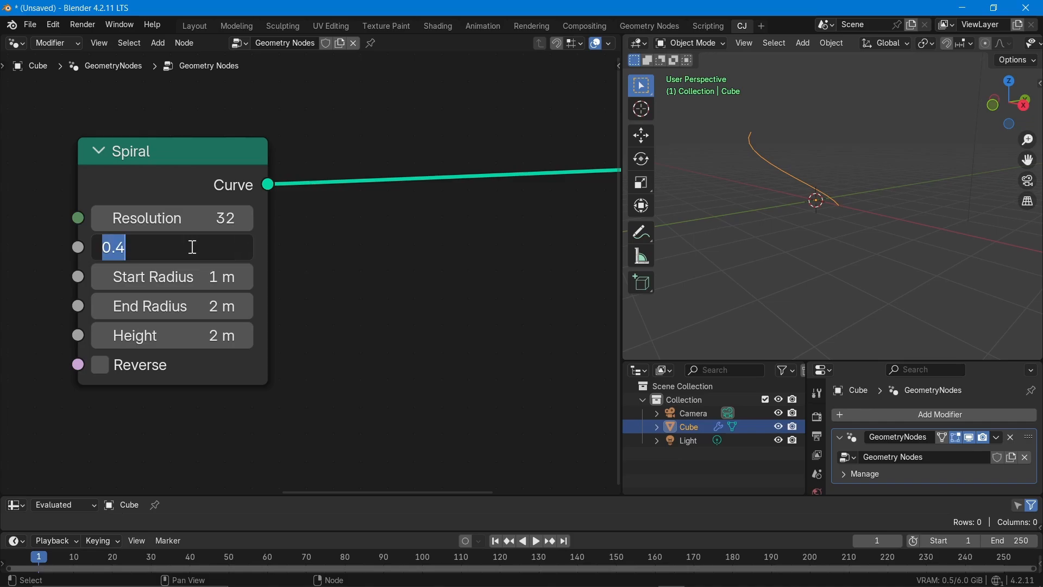
{"action": "type", "text": "1"}
{"action": "key", "text": "Return"}
{"action": "middle_click_drag", "start_coordinate": [721, 253], "coordinate": [777, 167]}
{"action": "middle_click_drag", "start_coordinate": [868, 261], "coordinate": [818, 285]}
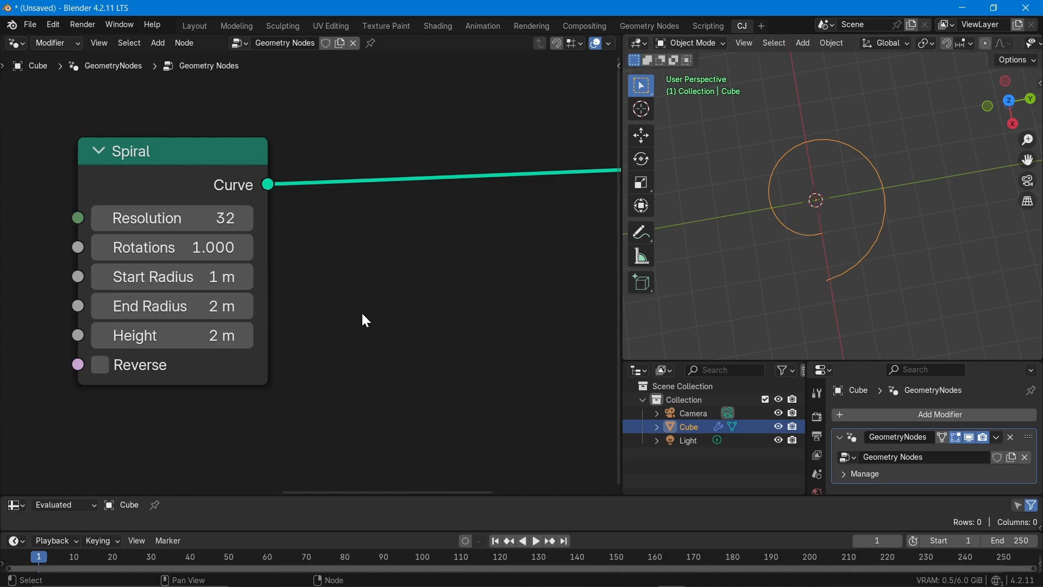
- Set the spiral's Start Radius to 2 m and its End Radius to 0 m
{"action": "left_click_drag", "start_coordinate": [174, 276], "coordinate": [128, 276]}
{"action": "left_click_drag", "start_coordinate": [174, 306], "coordinate": [135, 306]}
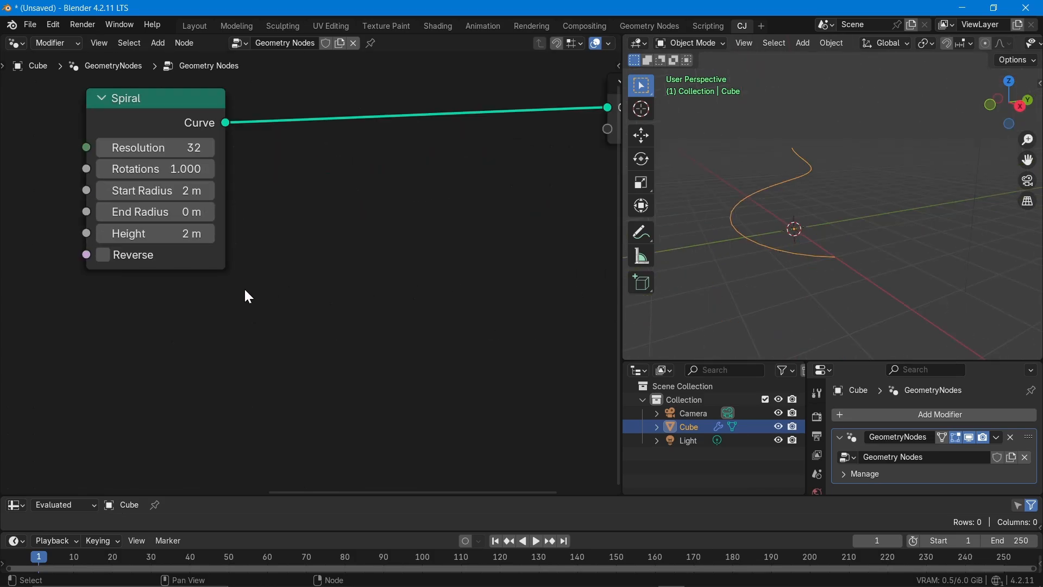
{"action": "middle_click_drag", "start_coordinate": [257, 319], "coordinate": [267, 372]}
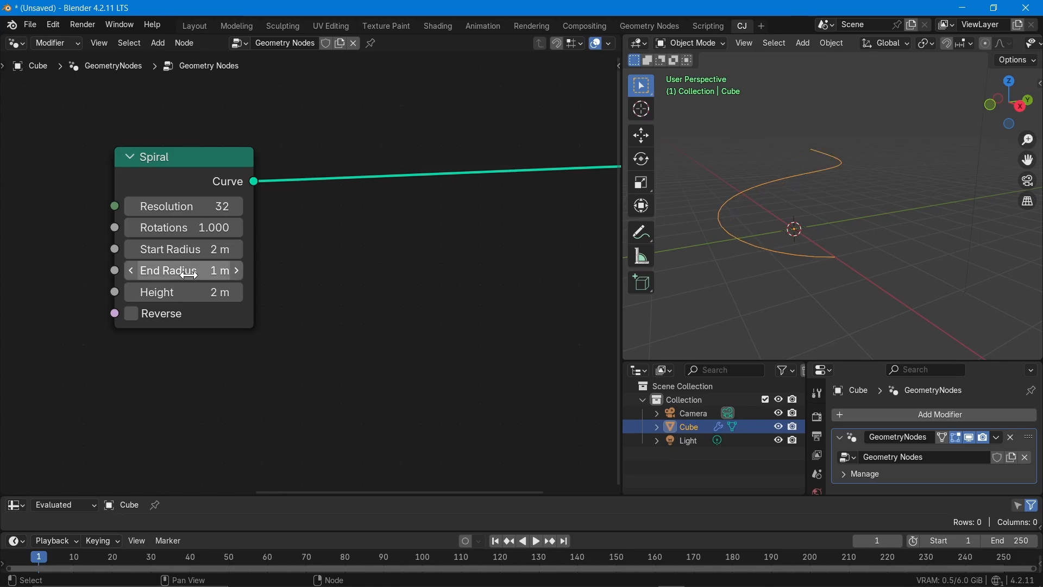
- Set the spiral's End Radius to 4 m
{"action": "left_click", "coordinate": [190, 276]}
{"action": "type", "text": "4"}
{"action": "key", "text": "Return"}
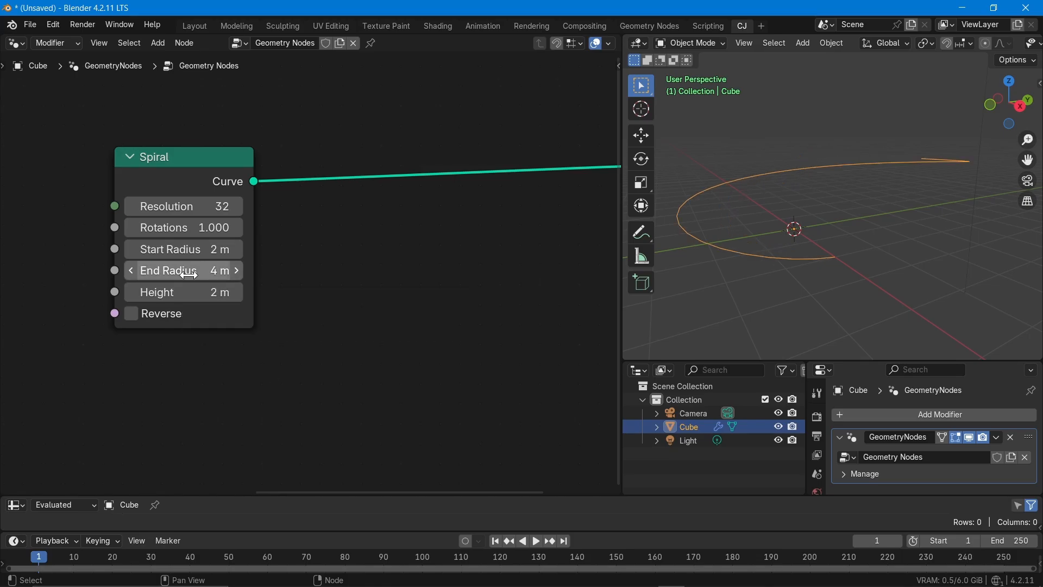
{"action": "left_click", "coordinate": [190, 255]}
{"action": "left_click", "coordinate": [298, 314]}
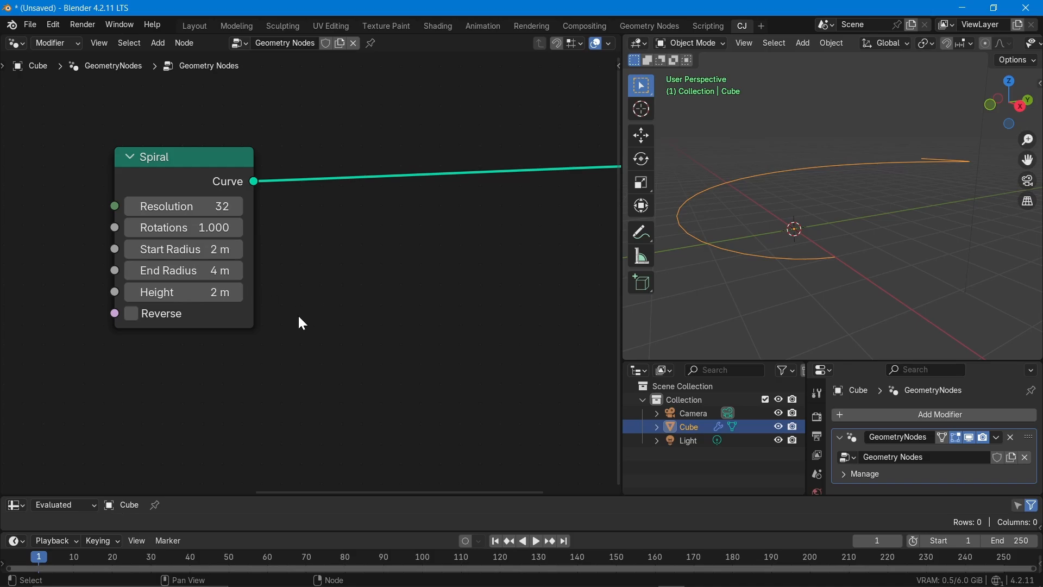
- Set the spiral's Rotations to 5 and its Height to 3.4 m
{"action": "left_click_drag", "start_coordinate": [180, 217], "coordinate": [145, 229]}
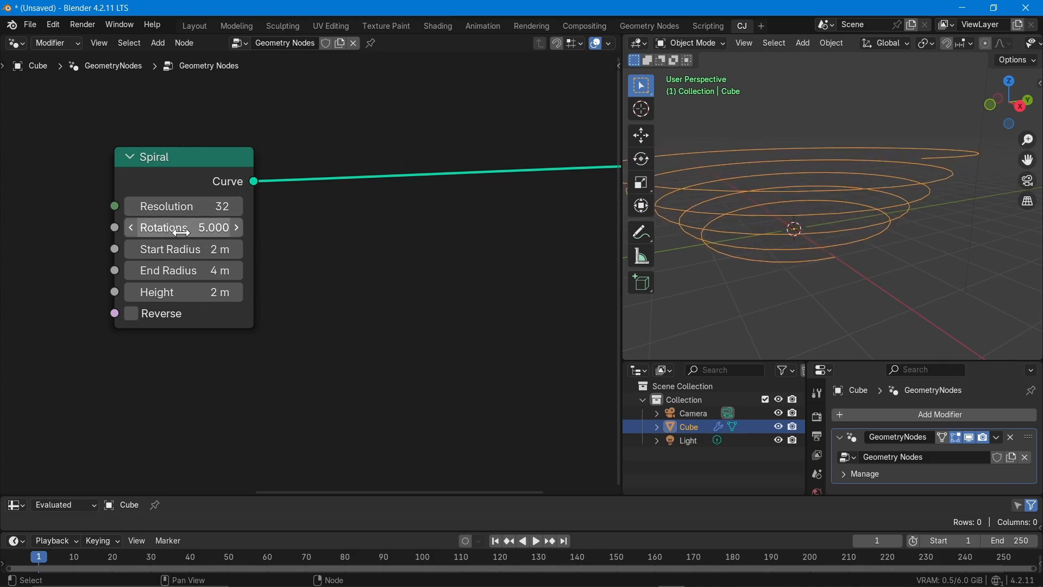
{"action": "mouse_move", "coordinate": [195, 298]}
{"action": "left_mouse_down"}
{"action": "mouse_move", "coordinate": [169, 298]}
{"action": "mouse_move", "coordinate": [217, 298]}
{"action": "mouse_move", "coordinate": [196, 298]}
{"action": "left_mouse_up"}
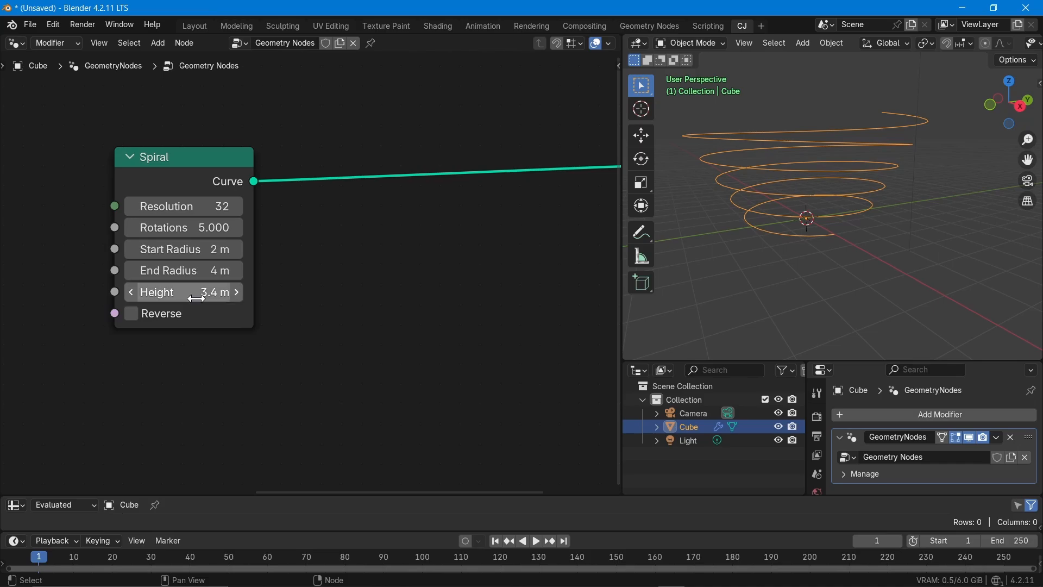
- Toggle the spiral's Reverse option on and off to compare winding directions, leaving it disabled
{"action": "left_click", "coordinate": [136, 313]}
{"action": "left_click", "coordinate": [136, 314]}
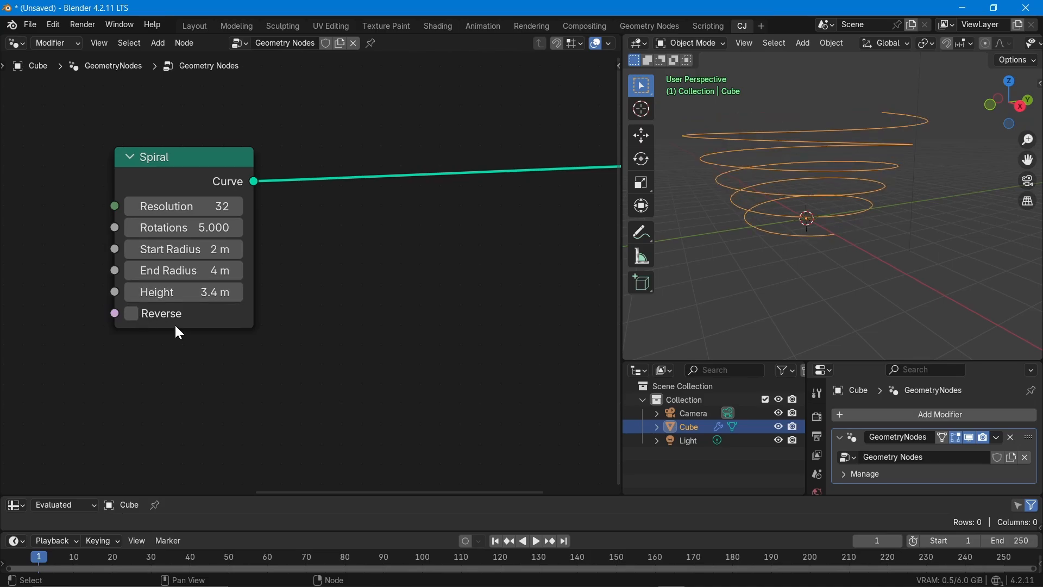
{"action": "left_click", "coordinate": [132, 315]}
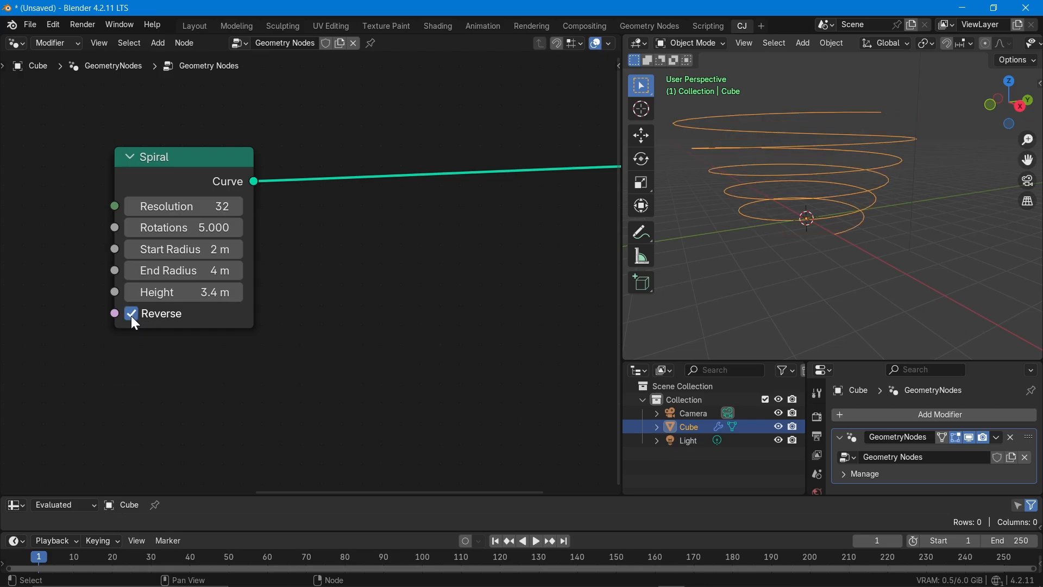
{"action": "left_click", "coordinate": [136, 315]}
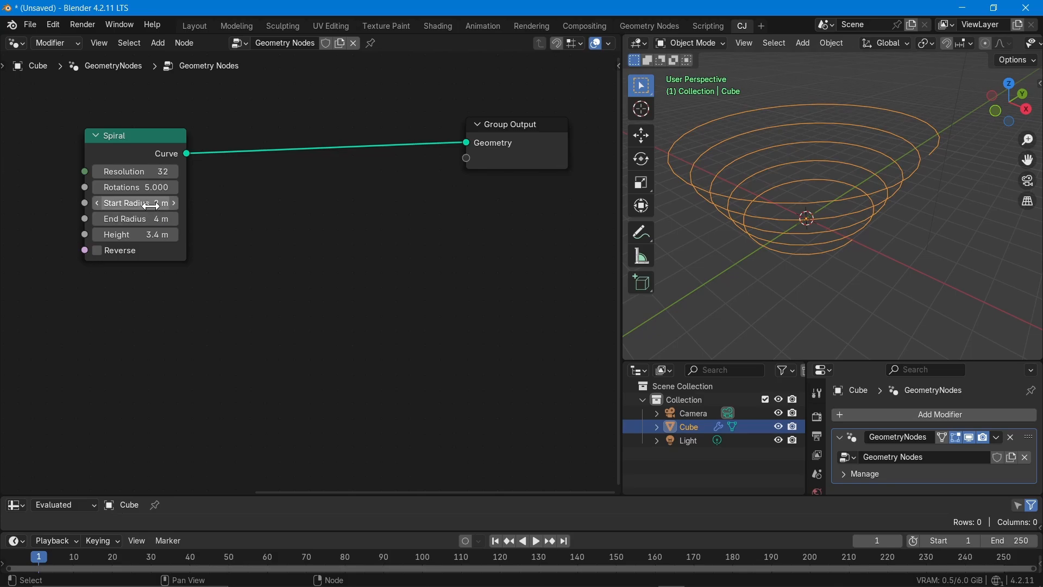
- Set the spiral's Start Radius and End Radius both to 4 m
{"action": "left_click_drag", "start_coordinate": [149, 204], "coordinate": [149, 220]}
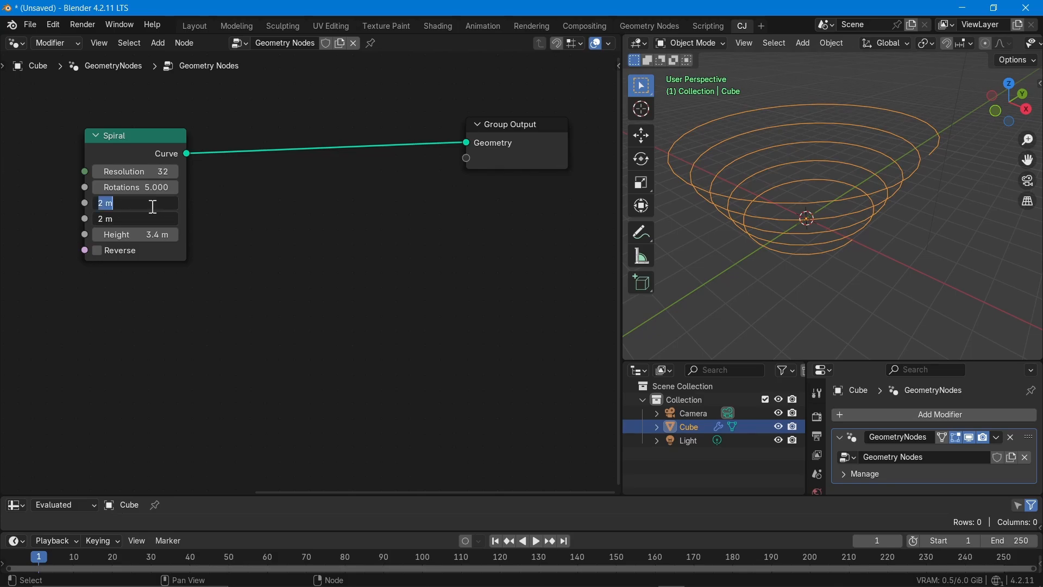
{"action": "type", "text": "4"}
{"action": "key", "text": "Return"}
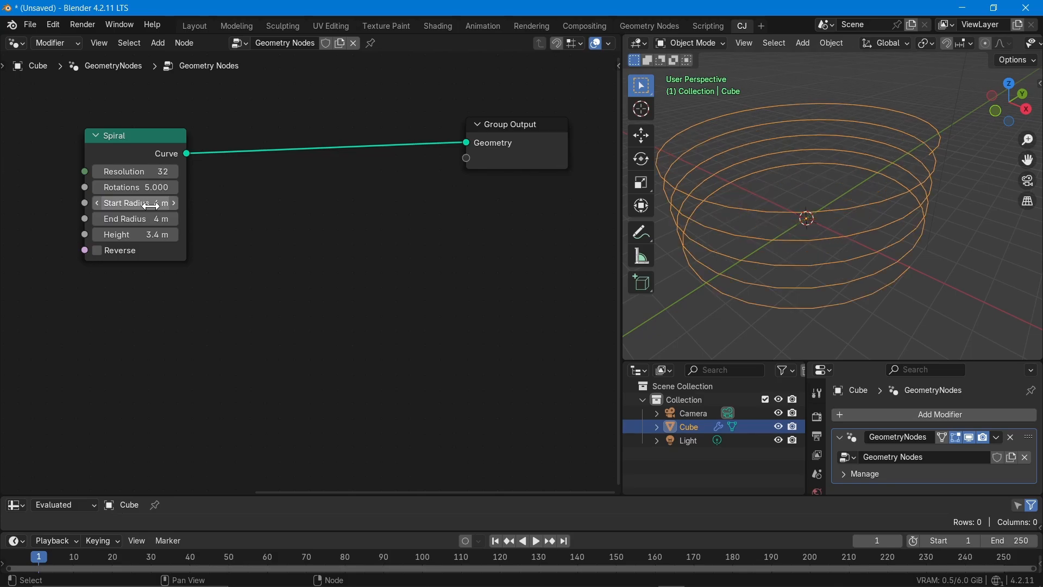
- Set the spiral's Height to 4 m and both its Start Radius and End Radius to 2 m
{"action": "left_click_drag", "start_coordinate": [103, 204], "coordinate": [129, 209]}
{"action": "key", "text": "Return"}
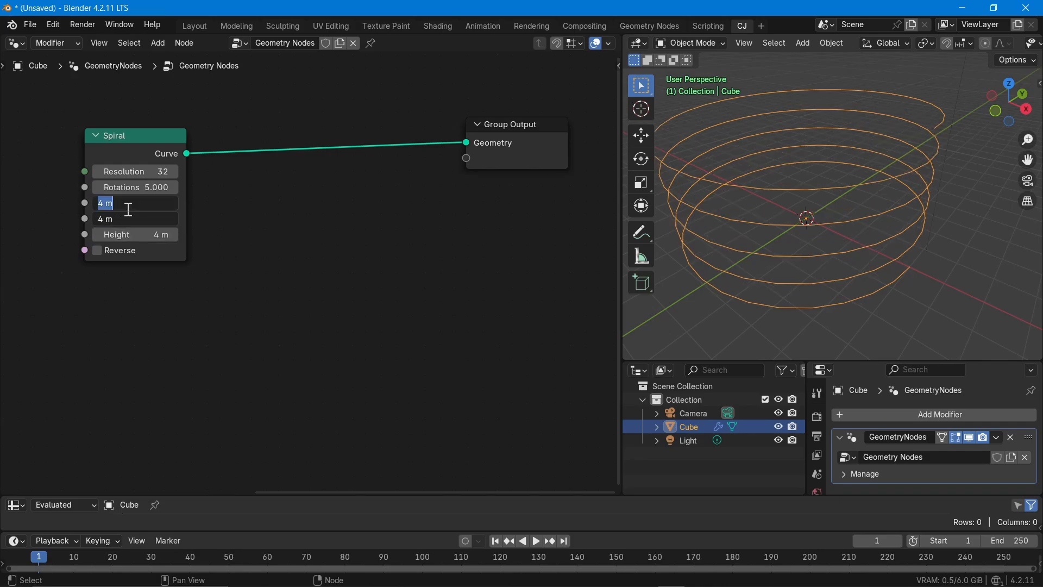
{"action": "type", "text": "2"}
{"action": "key", "text": "Return"}
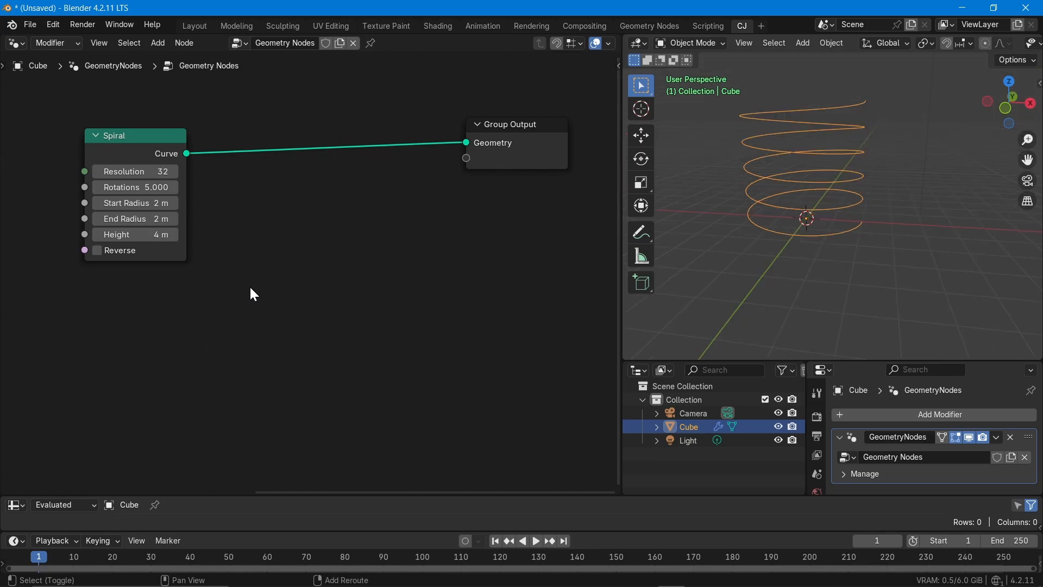
- Insert a Curve to Mesh node into the link between the Spiral and Group Output nodes
{"action": "key", "text": "shift+a"}
{"action": "type", "text": "curve to me"}
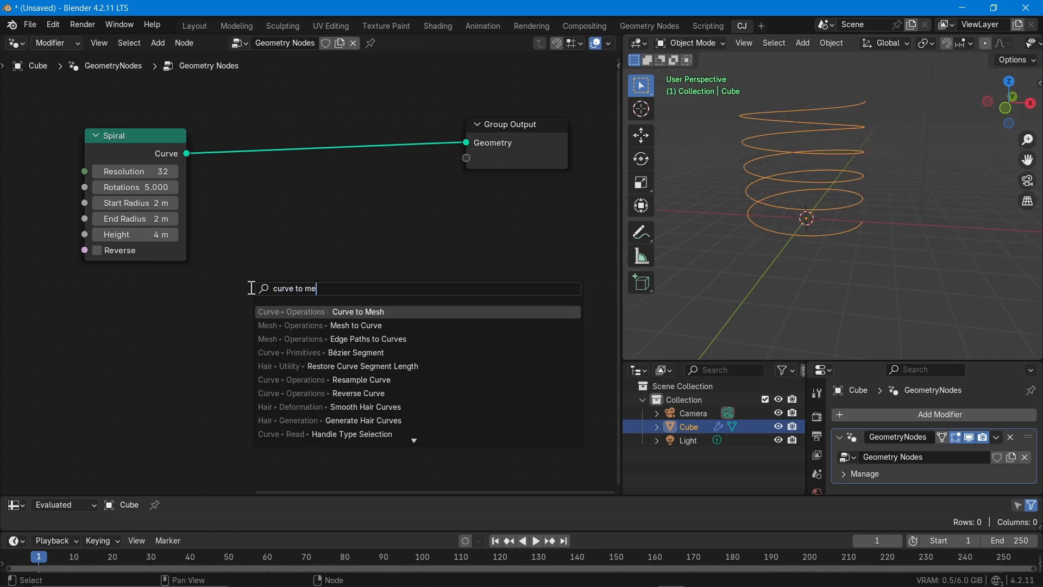
{"action": "key", "text": "Return"}
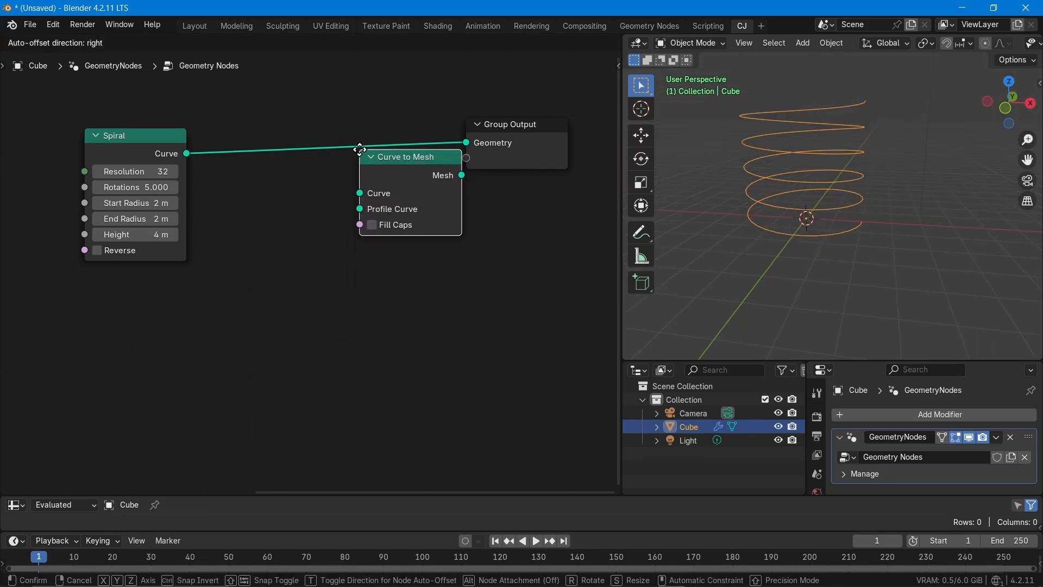
{"action": "left_click", "coordinate": [354, 141]}
- Add a Curve Circle node below the Spiral node and connect its Curve output to the Curve to Mesh node's Profile Curve
{"action": "key", "text": "shift+a"}
{"action": "type", "text": "circl"}
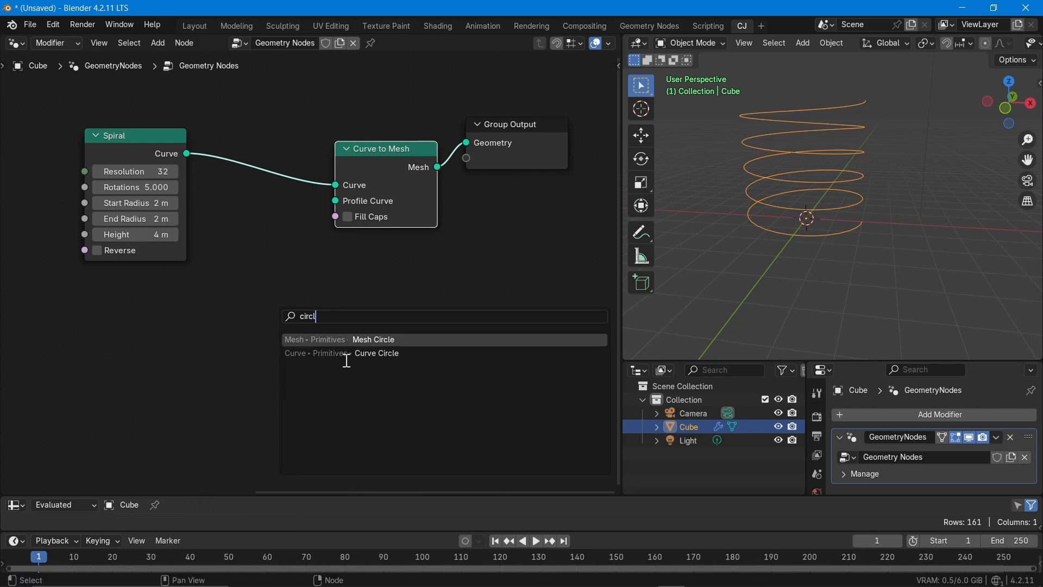
{"action": "left_click", "coordinate": [347, 361]}
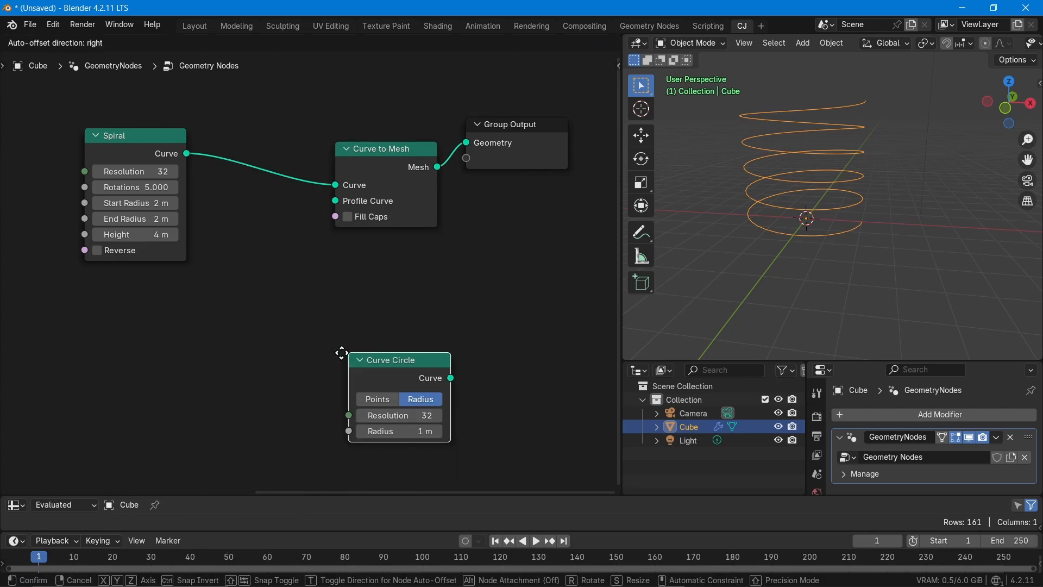
{"action": "left_click", "coordinate": [81, 307]}
{"action": "left_click_drag", "start_coordinate": [163, 317], "coordinate": [327, 201]}
- Set the Curve Circle node's Radius to 0.1 m
{"action": "left_click", "coordinate": [80, 370]}
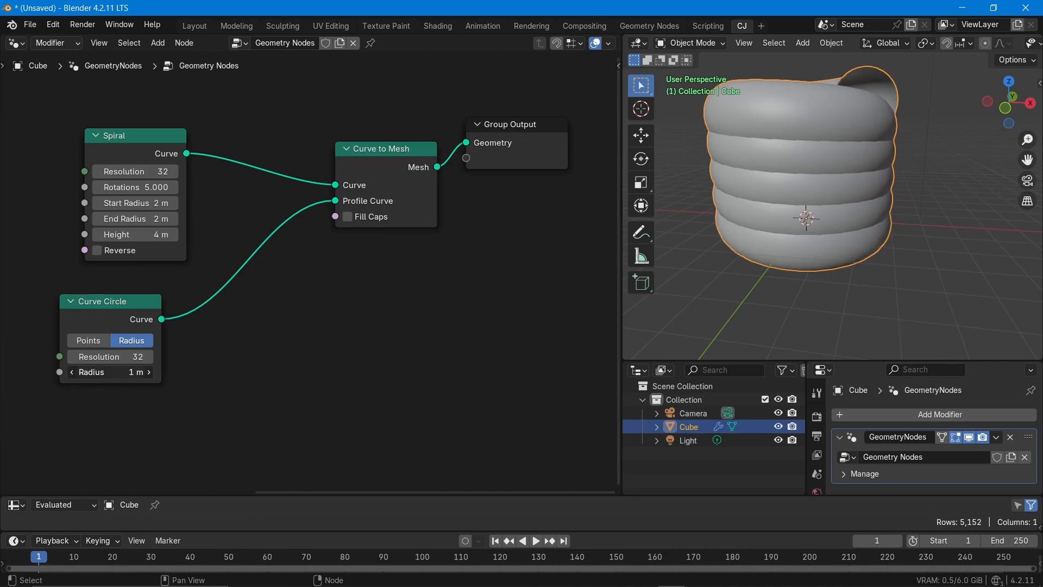
{"action": "type", "text": "0.1"}
{"action": "key", "text": "Return"}
{"action": "middle_click_drag", "start_coordinate": [328, 365], "coordinate": [362, 402]}
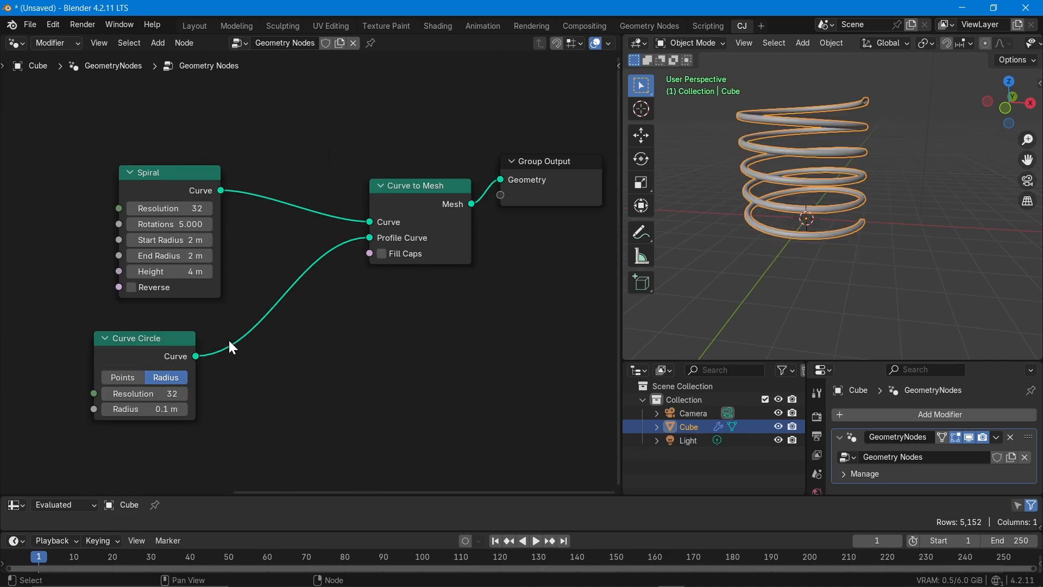
- Set the Curve Circle node's Radius to 0.05 m and deselect the spiral object in the 3D view
{"action": "left_click", "coordinate": [165, 408]}
{"action": "type", "text": "0.0"}
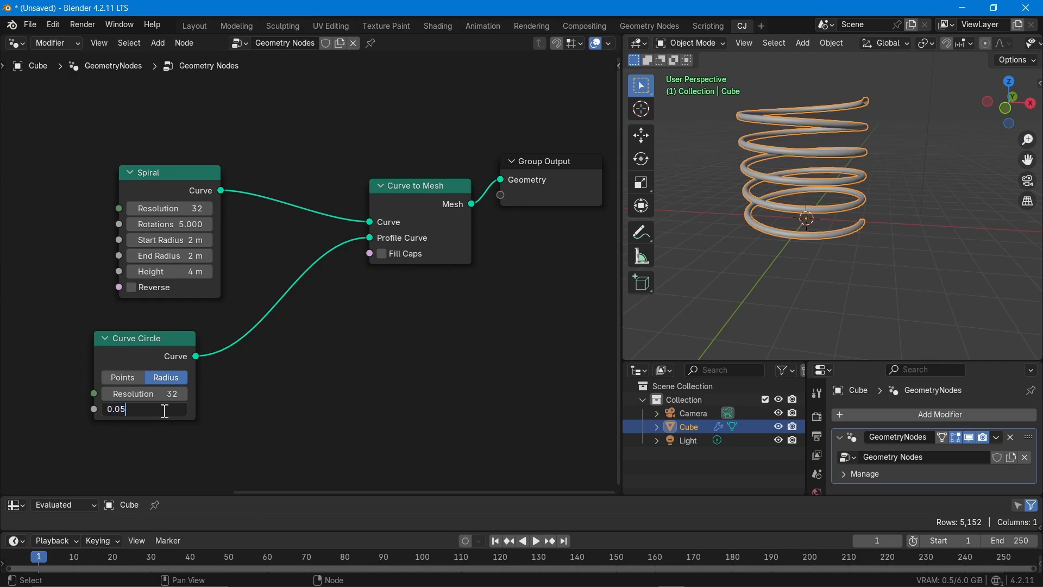
{"action": "type", "text": "5"}
{"action": "key", "text": "Return"}
{"action": "left_click", "coordinate": [919, 271]}
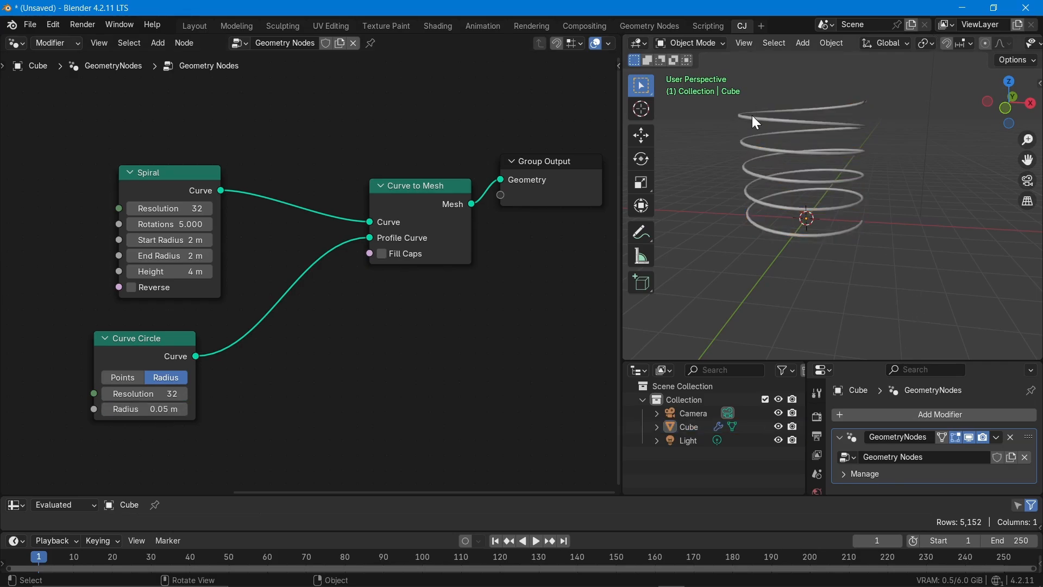
{"action": "scroll", "coordinate": [751, 115], "scroll_direction": "up", "scroll_amount": 2}
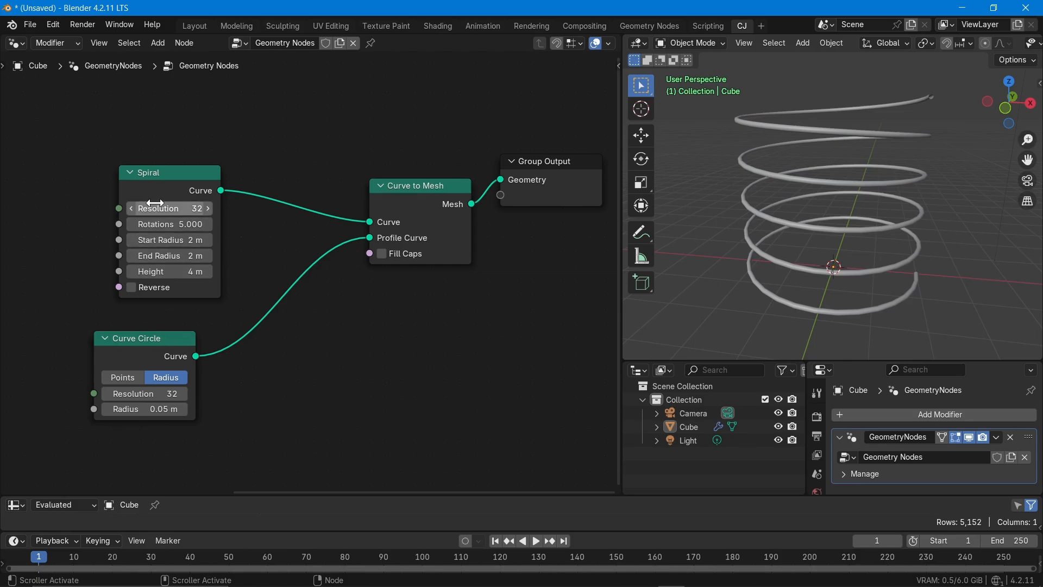
- Move the Spiral node slightly up and away from the Curve to Mesh node, and set its Height to 10 m
{"action": "left_click_drag", "start_coordinate": [162, 175], "coordinate": [128, 149]}
{"action": "scroll", "coordinate": [134, 259], "scroll_direction": "up", "scroll_amount": 2}
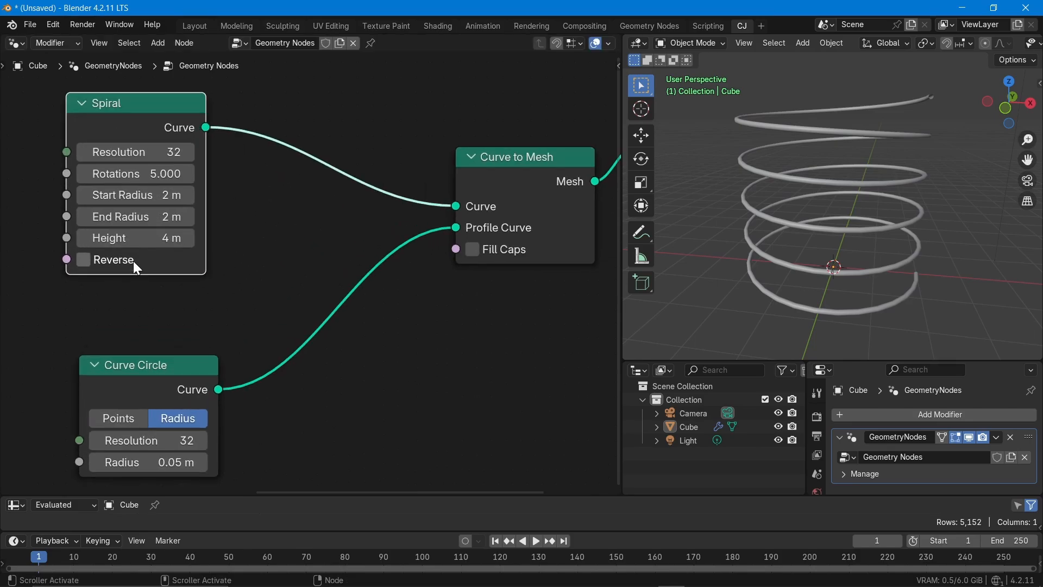
{"action": "left_click", "coordinate": [154, 239]}
{"action": "type", "text": "10"}
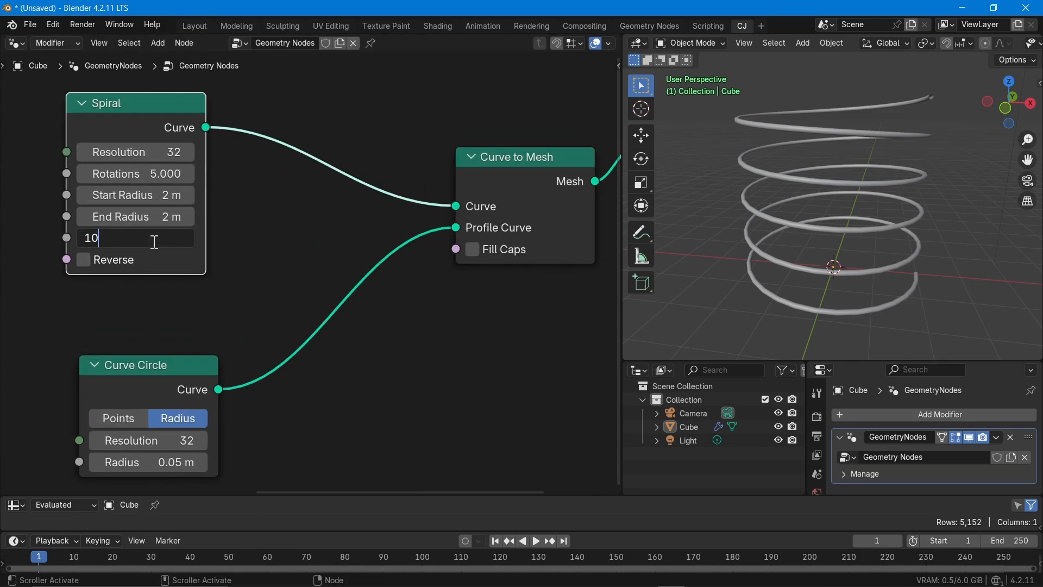
{"action": "key", "text": "Return"}
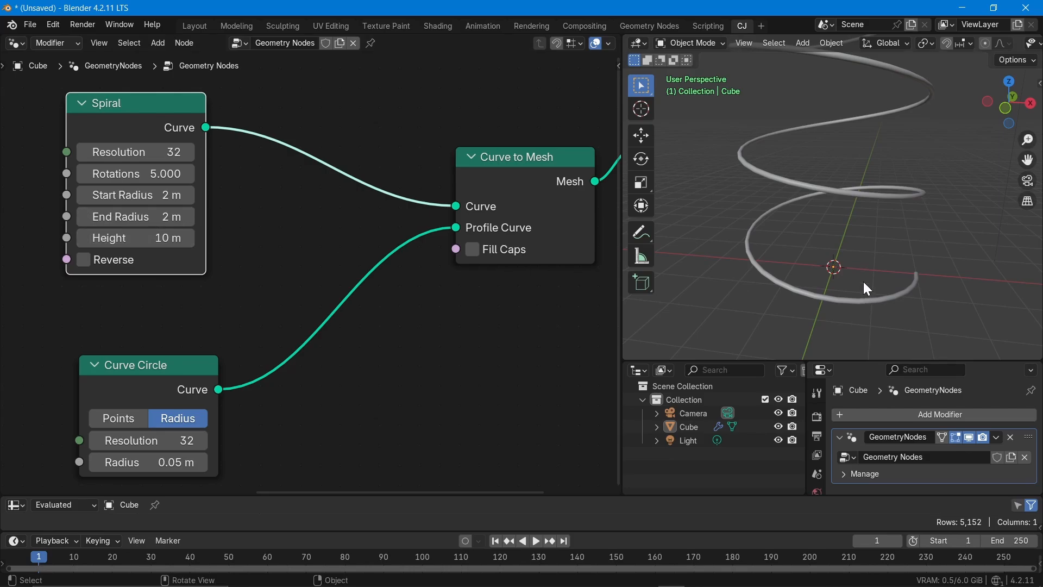
{"action": "scroll", "coordinate": [866, 250], "scroll_direction": "down", "scroll_amount": 5}
{"action": "scroll", "coordinate": [866, 249], "scroll_direction": "up", "scroll_amount": 4}
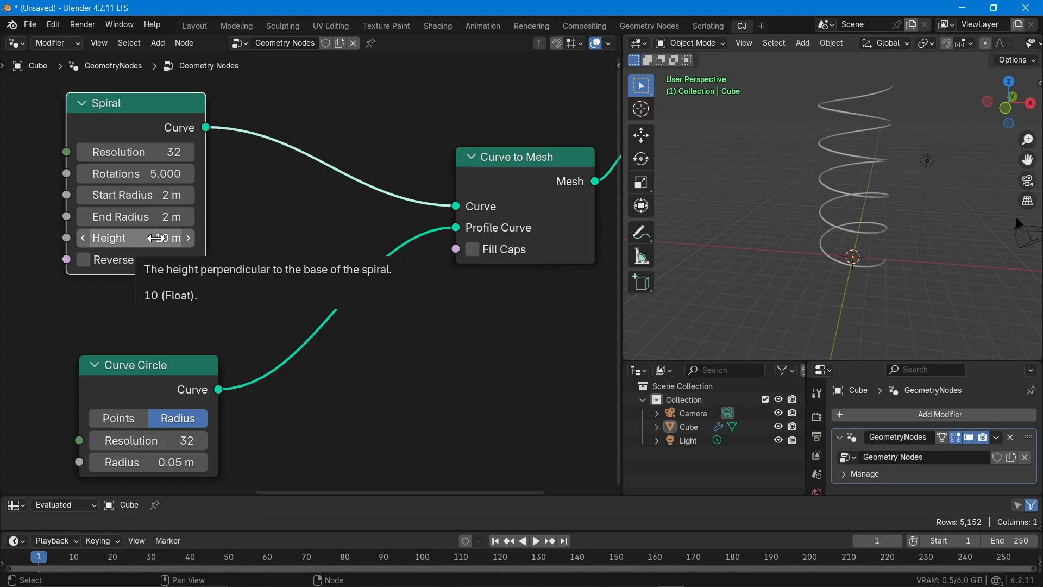
- Raise the Spiral node's Height to 12.2 m
{"action": "mouse_move", "coordinate": [156, 238]}
{"action": "left_mouse_down"}
{"action": "mouse_move", "coordinate": [114, 238]}
{"action": "mouse_move", "coordinate": [214, 238]}
{"action": "mouse_move", "coordinate": [119, 238]}
{"action": "mouse_move", "coordinate": [168, 238]}
{"action": "left_mouse_up"}
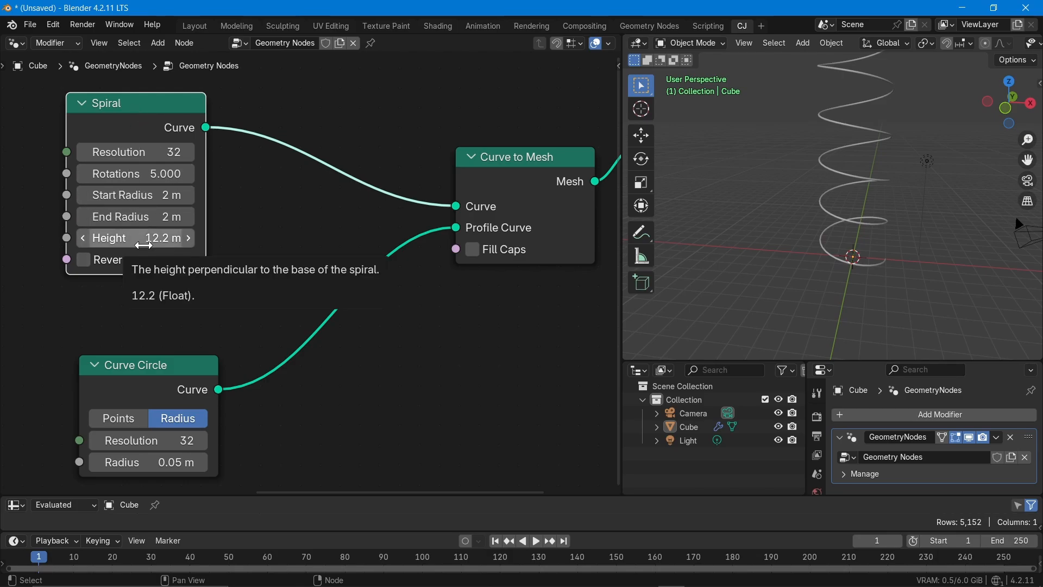
{"action": "left_click", "coordinate": [154, 245]}
{"action": "left_click", "coordinate": [321, 271]}
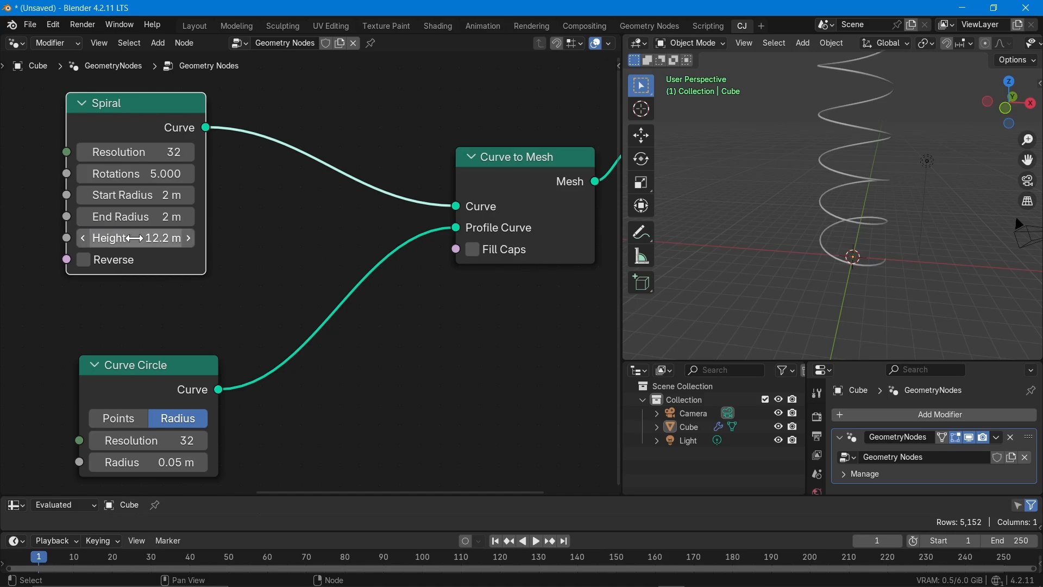
- Set the Spiral node's Height to 1 m and inspect the compressed coil from the side
{"action": "left_click", "coordinate": [136, 239]}
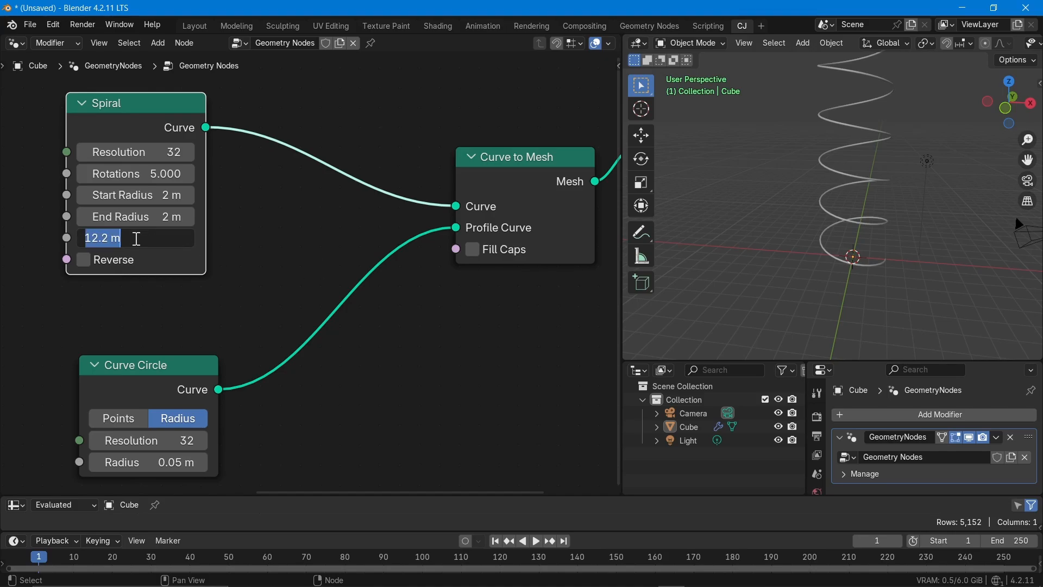
{"action": "type", "text": "1"}
{"action": "key", "text": "Return"}
{"action": "key", "text": "KP_Decimal"}
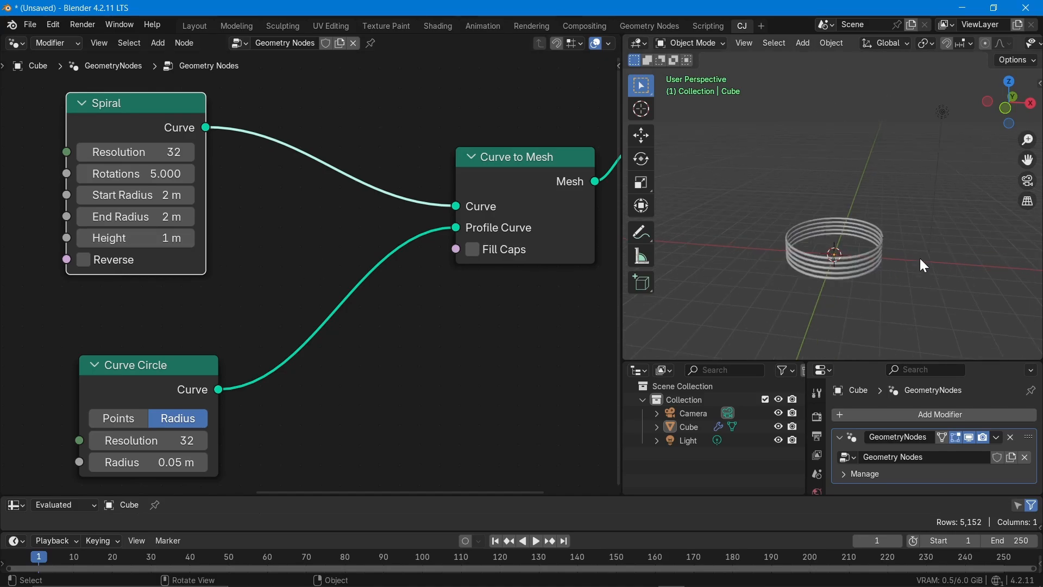
{"action": "scroll", "coordinate": [816, 246], "scroll_direction": "down", "scroll_amount": 2}
{"action": "middle_click_drag", "start_coordinate": [825, 252], "coordinate": [809, 232]}
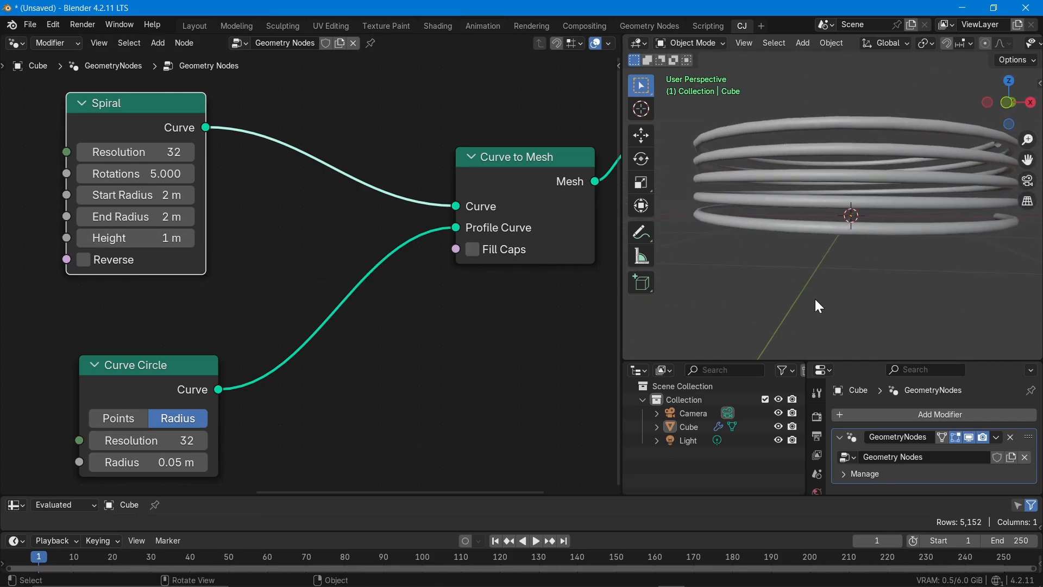
{"action": "scroll", "coordinate": [815, 299], "scroll_direction": "down", "scroll_amount": 3}
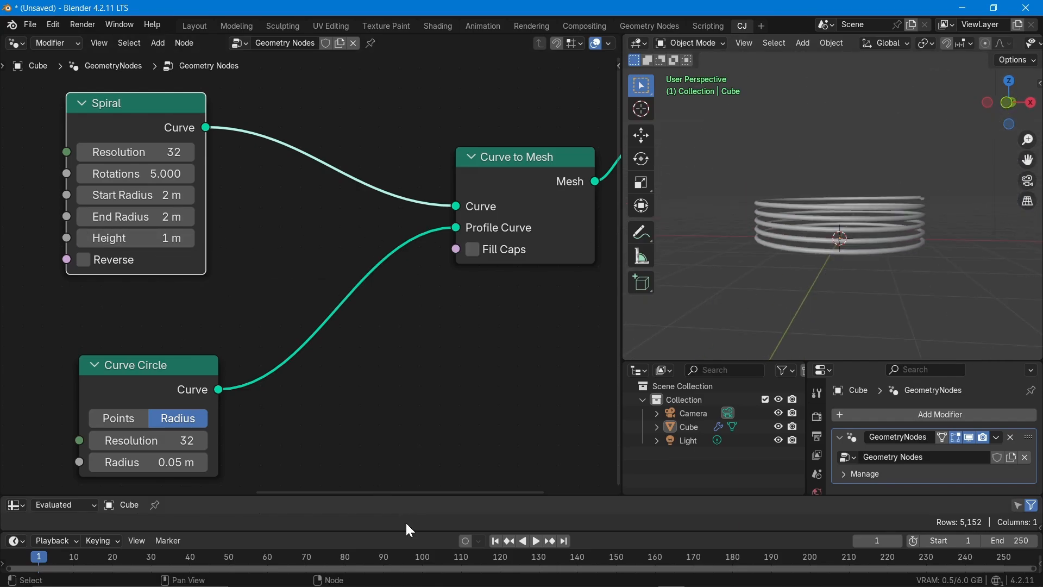
- Insert a keyframe on the Spiral node's Height at frame 1 and enlarge the timeline area upwards
{"action": "left_click_drag", "start_coordinate": [414, 531], "coordinate": [414, 514]}
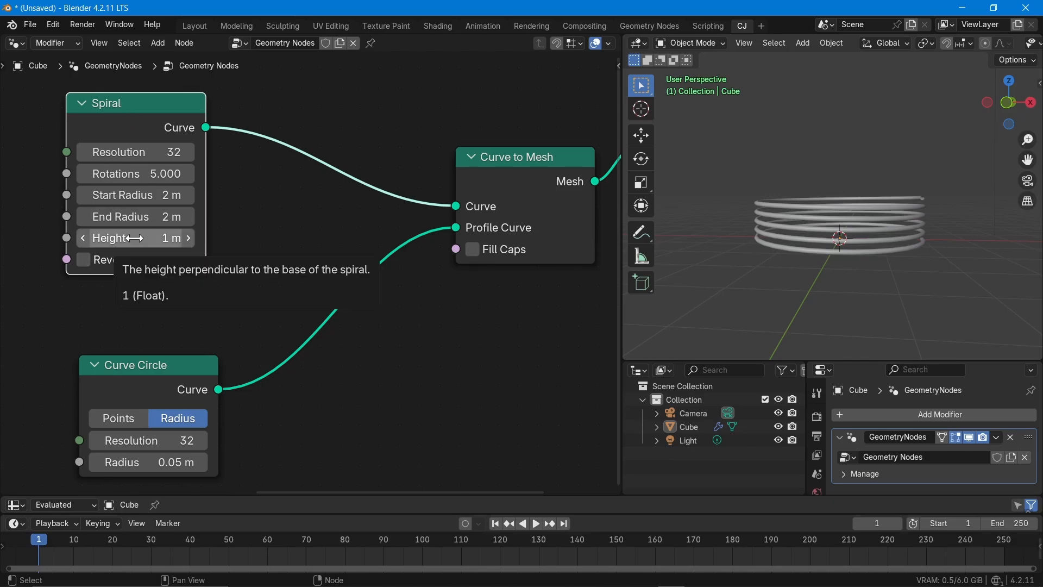
{"action": "key", "text": "i"}
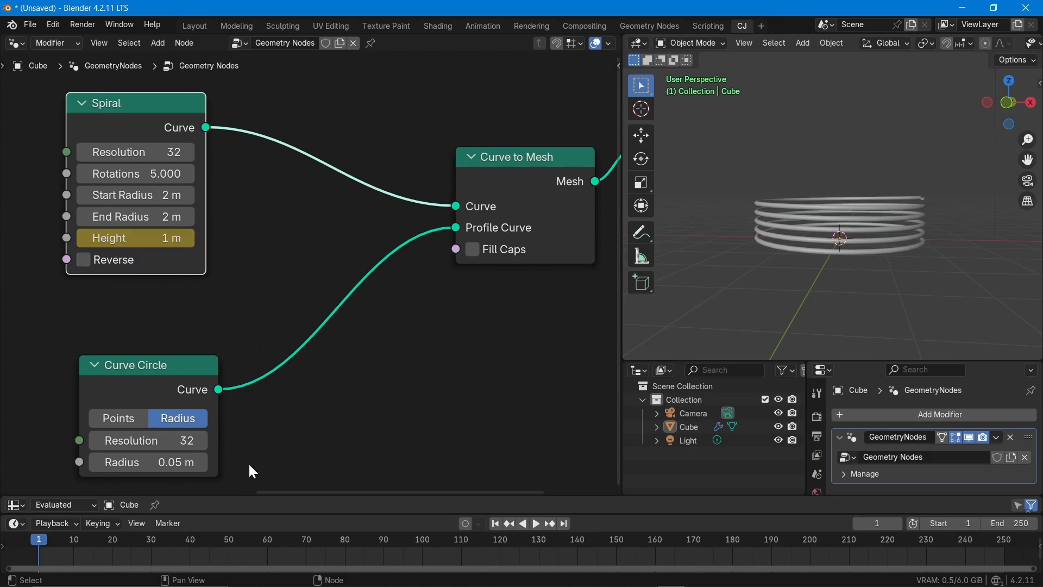
{"action": "left_click_drag", "start_coordinate": [305, 496], "coordinate": [380, 380]}
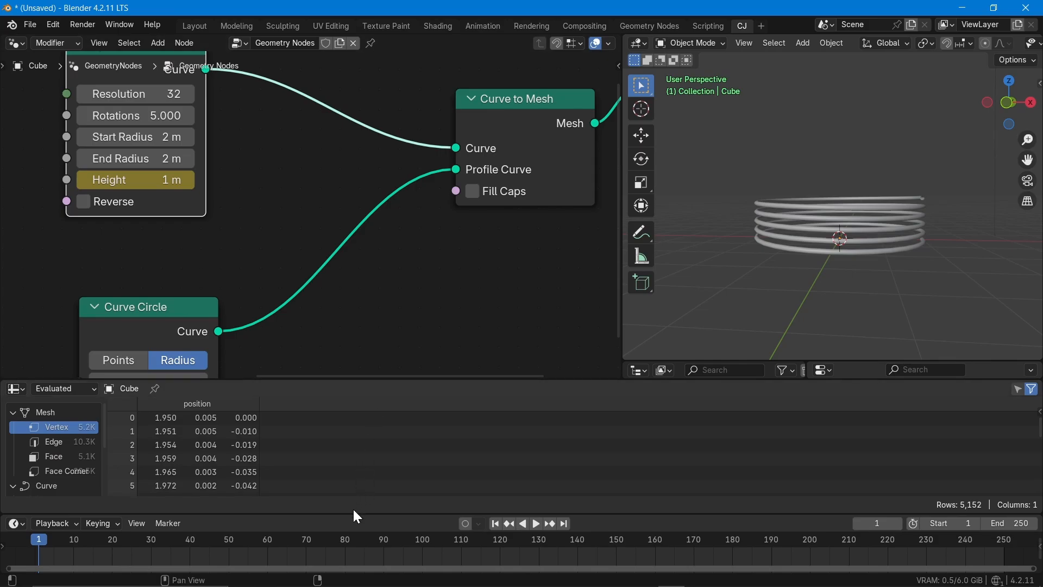
{"action": "left_click_drag", "start_coordinate": [353, 513], "coordinate": [366, 426]}
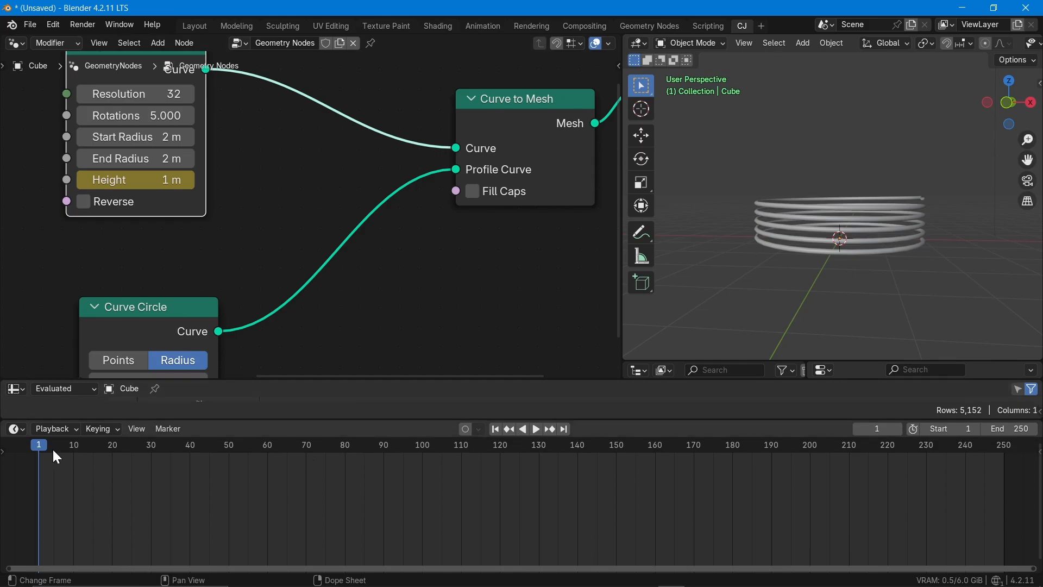
- Select the spiral object and its Spiral node so the Height keyframe is displayed in the timeline
{"action": "key", "text": "space"}
{"action": "left_click_drag", "start_coordinate": [43, 446], "coordinate": [39, 445]}
{"action": "left_click", "coordinate": [270, 202]}
{"action": "left_click", "coordinate": [785, 250]}
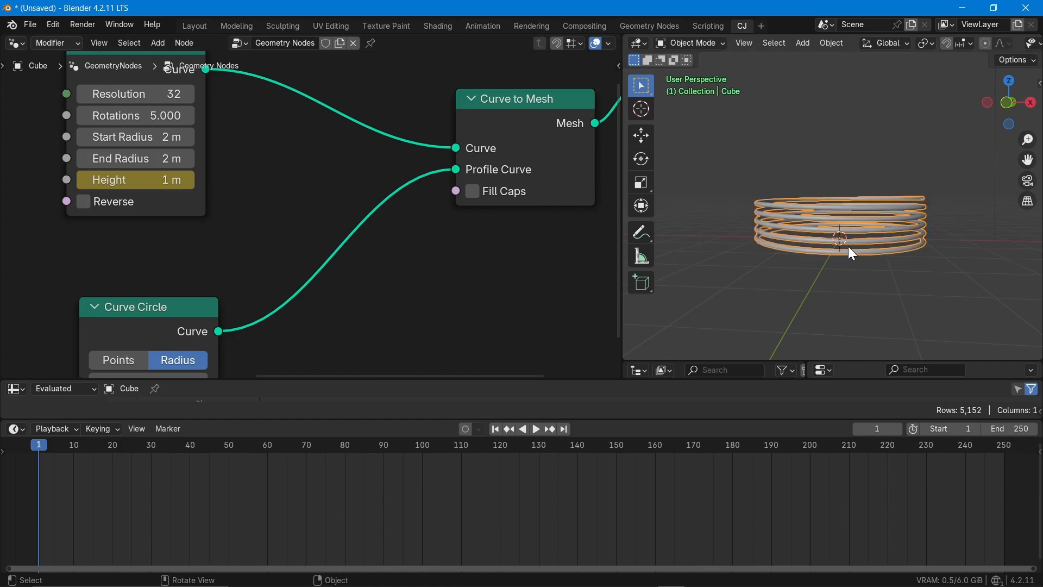
{"action": "middle_click_drag", "start_coordinate": [258, 270], "coordinate": [264, 326]}
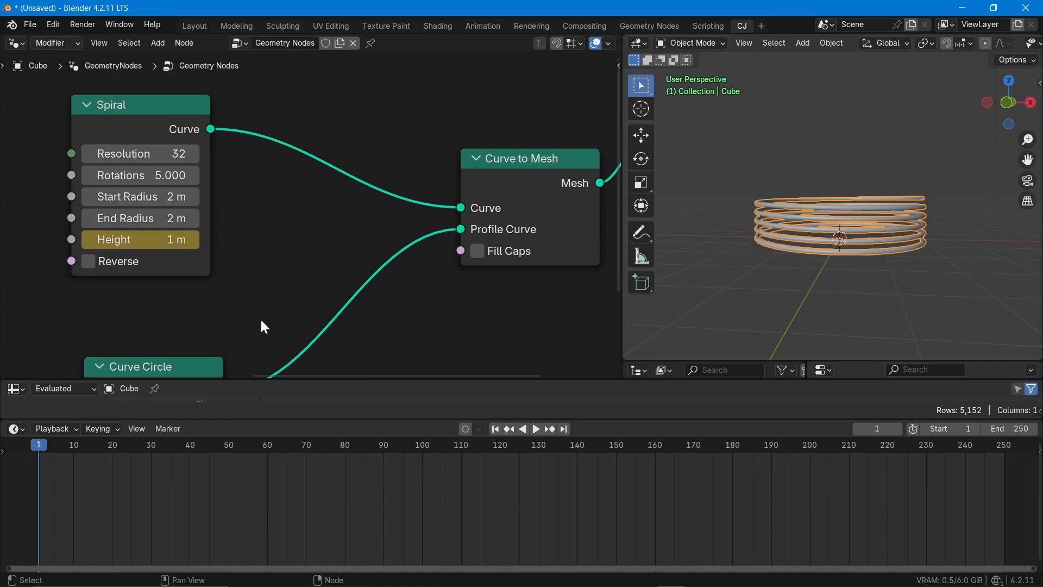
{"action": "left_click", "coordinate": [151, 106]}
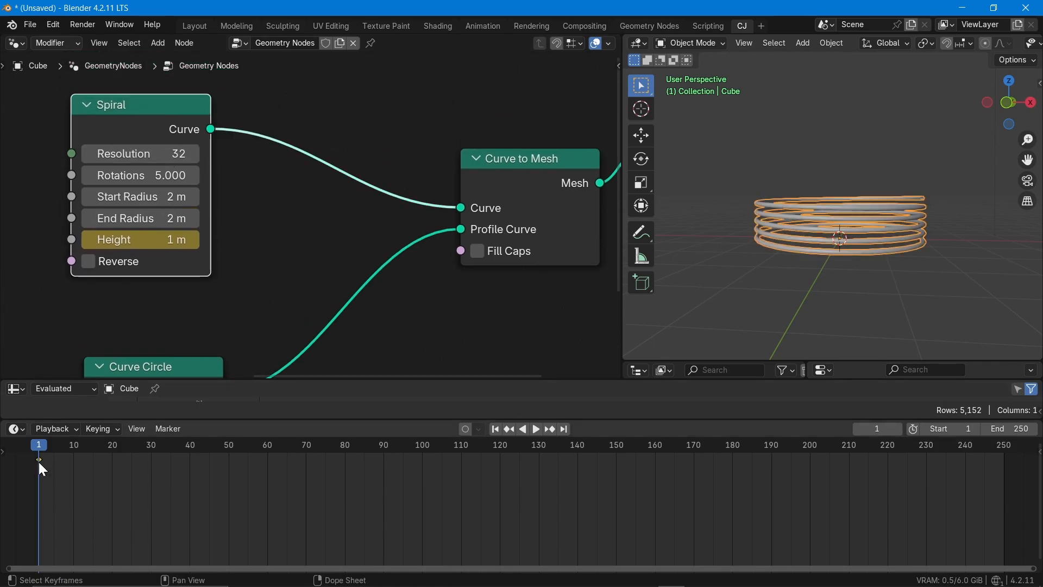
- At frame 60, set the Spiral node's Height to 10 m and insert a keyframe on it
{"action": "left_click_drag", "start_coordinate": [43, 451], "coordinate": [267, 459]}
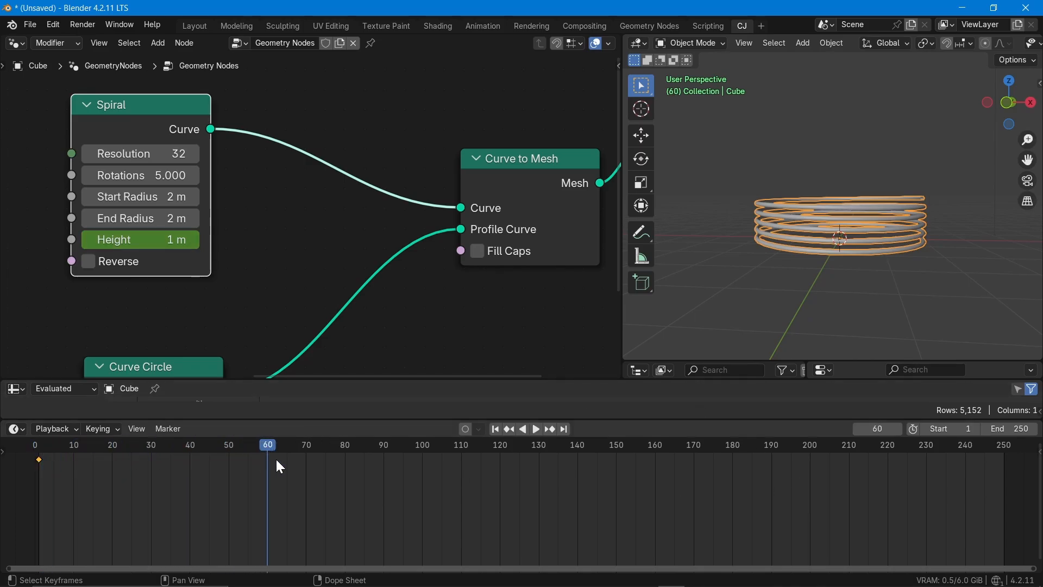
{"action": "left_click", "coordinate": [159, 244]}
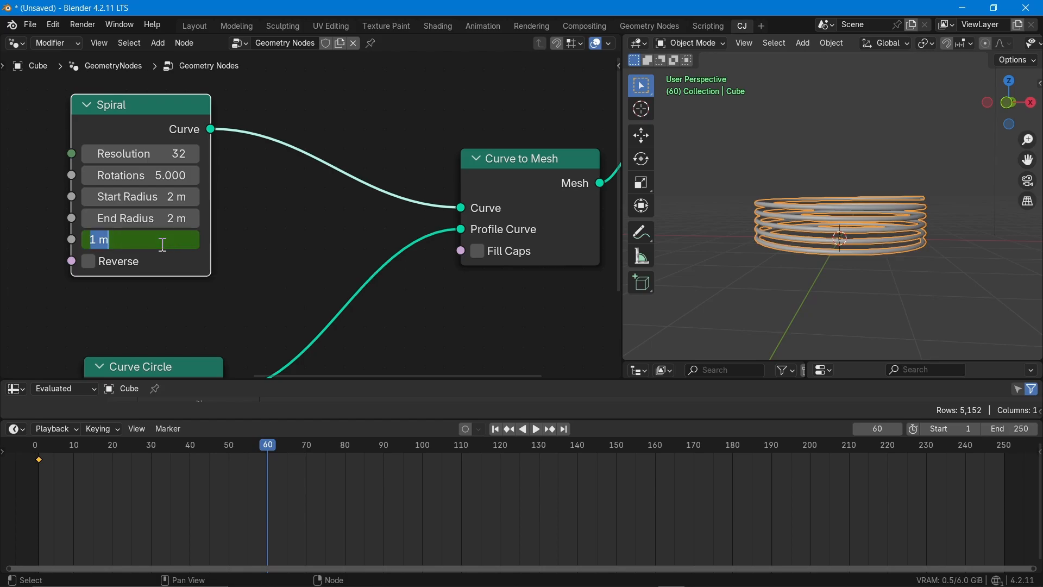
{"action": "type", "text": "10"}
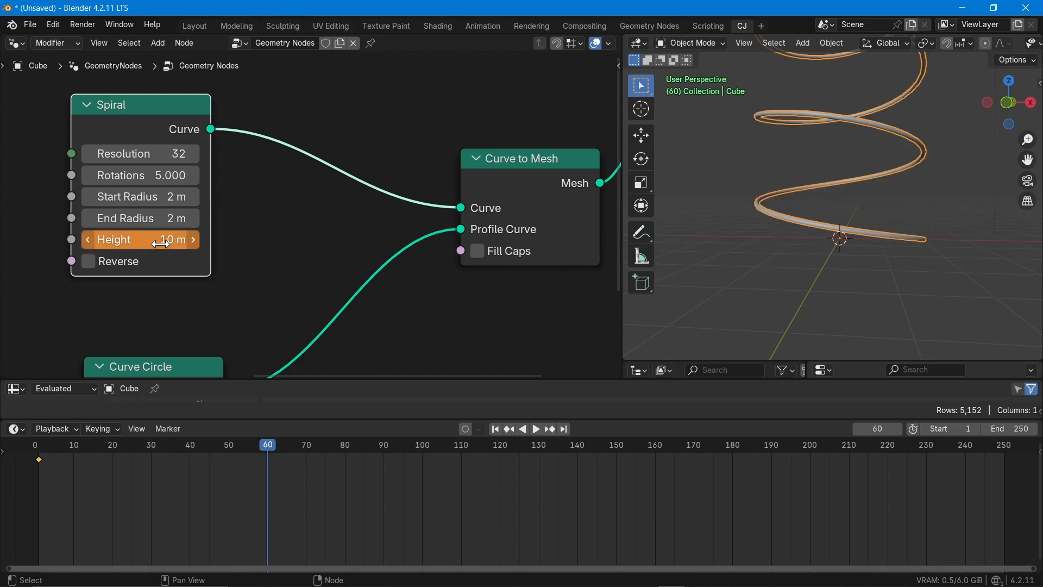
{"action": "scroll", "coordinate": [872, 213], "scroll_direction": "down", "scroll_amount": 7}
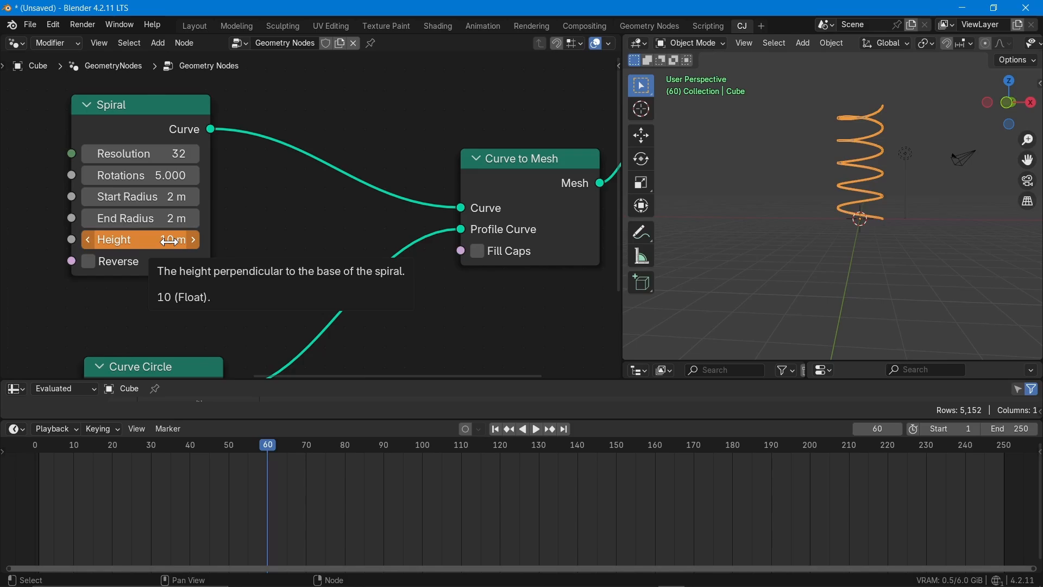
{"action": "key", "text": "i"}
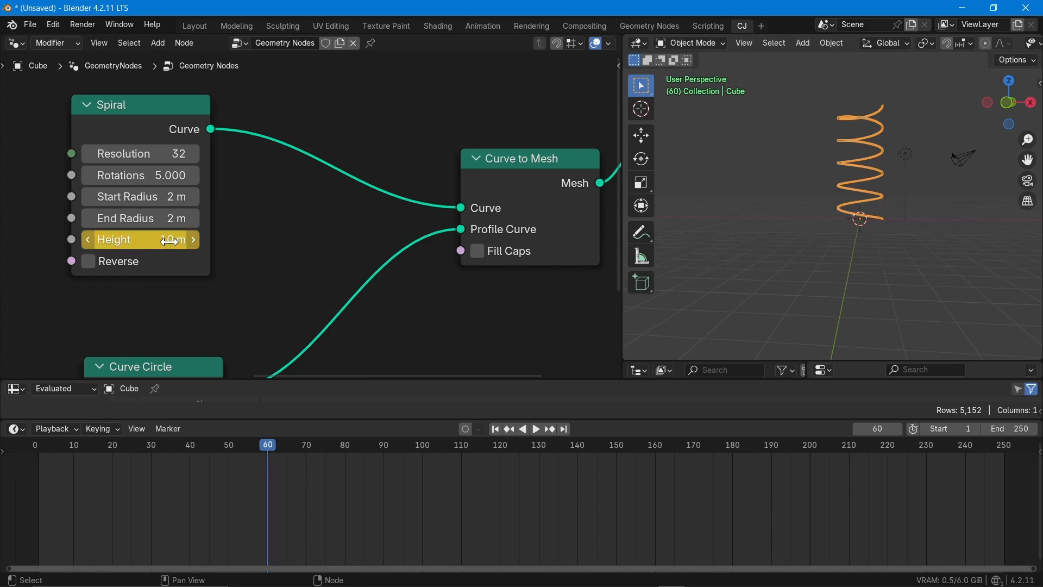
{"action": "left_click", "coordinate": [166, 102]}
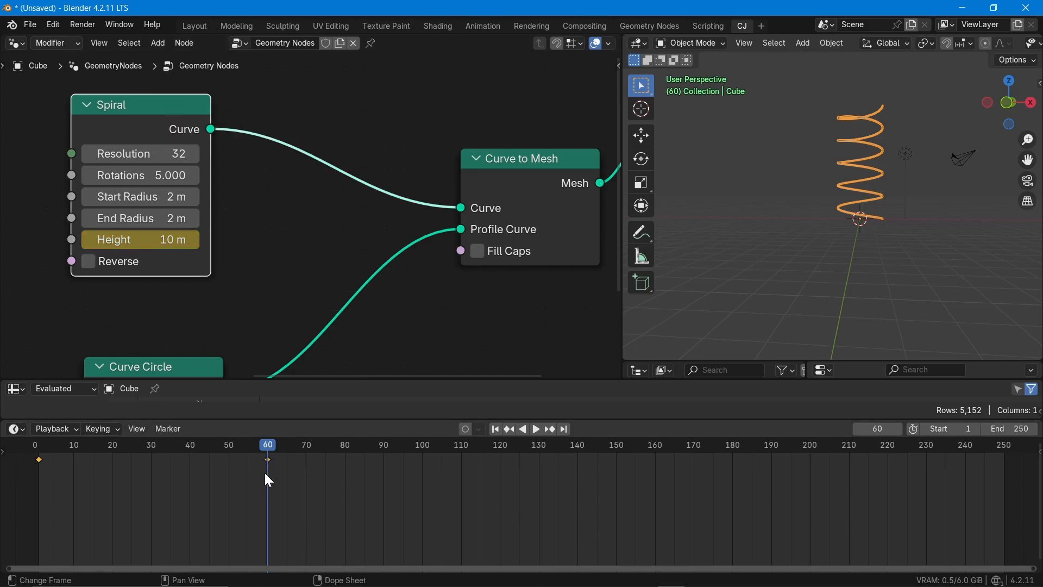
- At frame 120, set the Spiral node's Height to 1 m and insert a keyframe on it
{"action": "left_click_drag", "start_coordinate": [268, 452], "coordinate": [500, 444]}
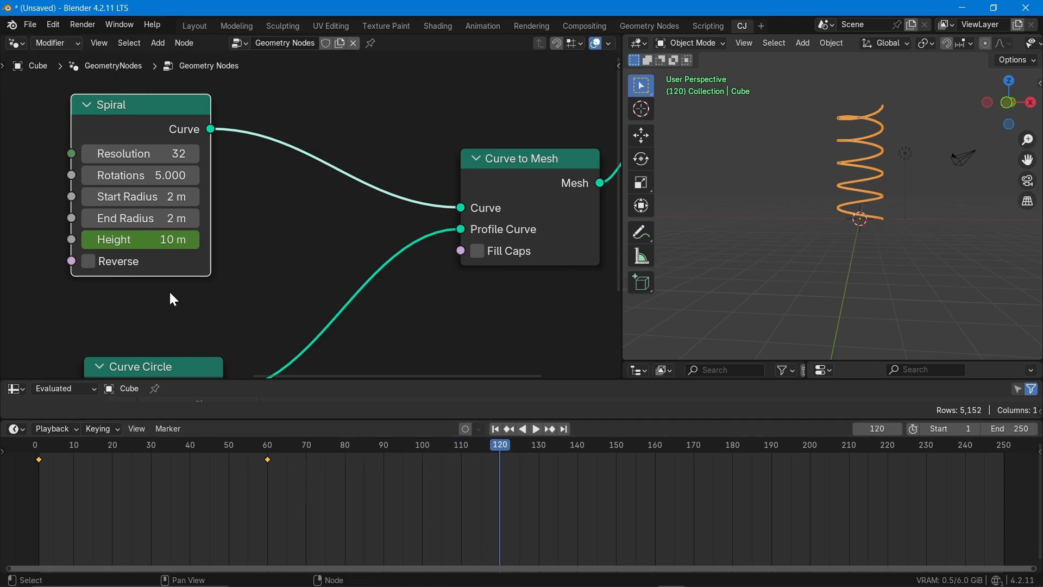
{"action": "left_click", "coordinate": [154, 244]}
{"action": "type", "text": "1"}
{"action": "key", "text": "Return"}
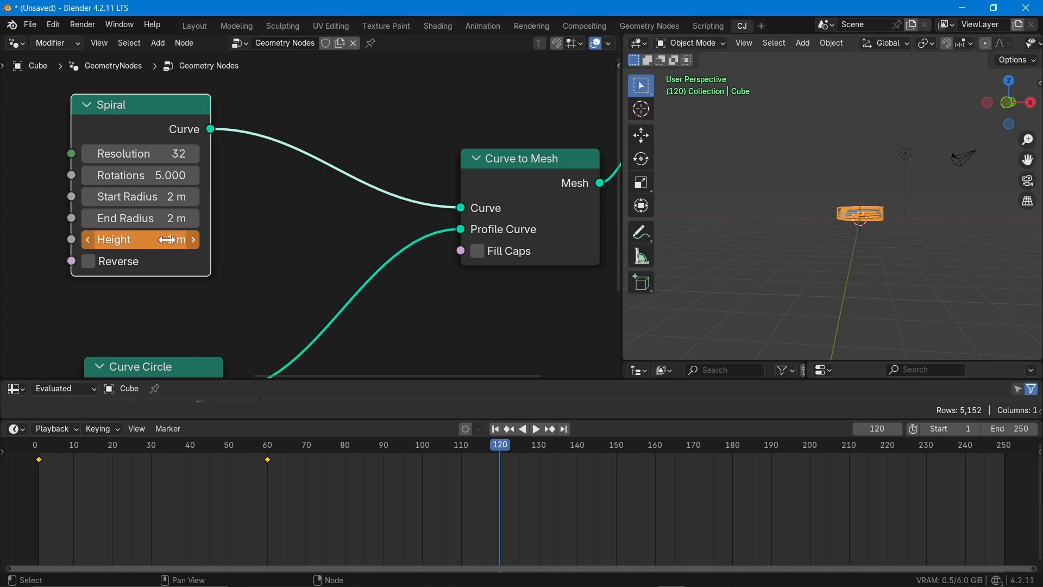
{"action": "key", "text": "i"}
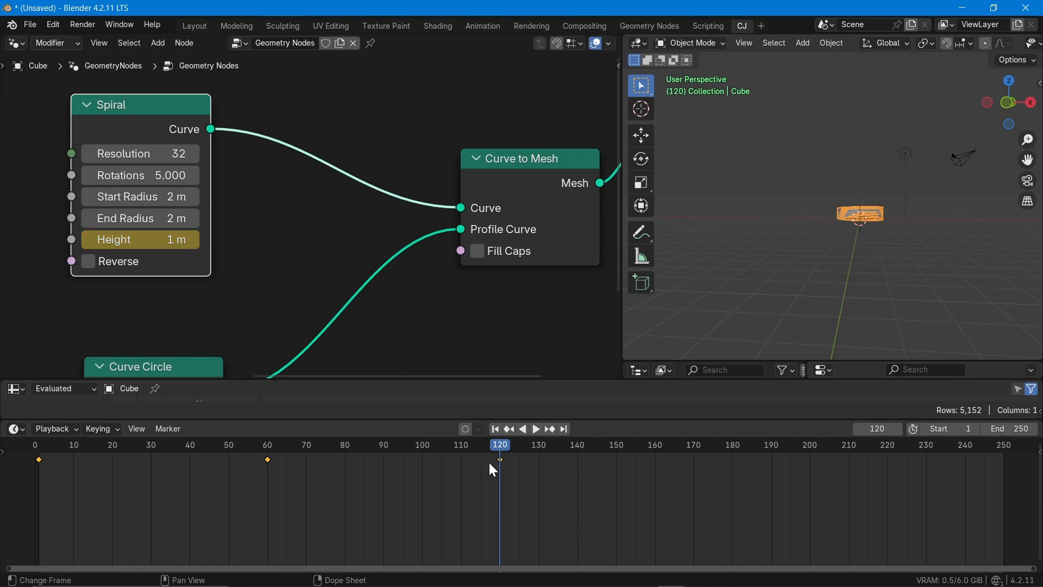
- At frame 180, set the Spiral node's Height to 10 m and insert a keyframe on it
{"action": "left_click_drag", "start_coordinate": [499, 448], "coordinate": [734, 446]}
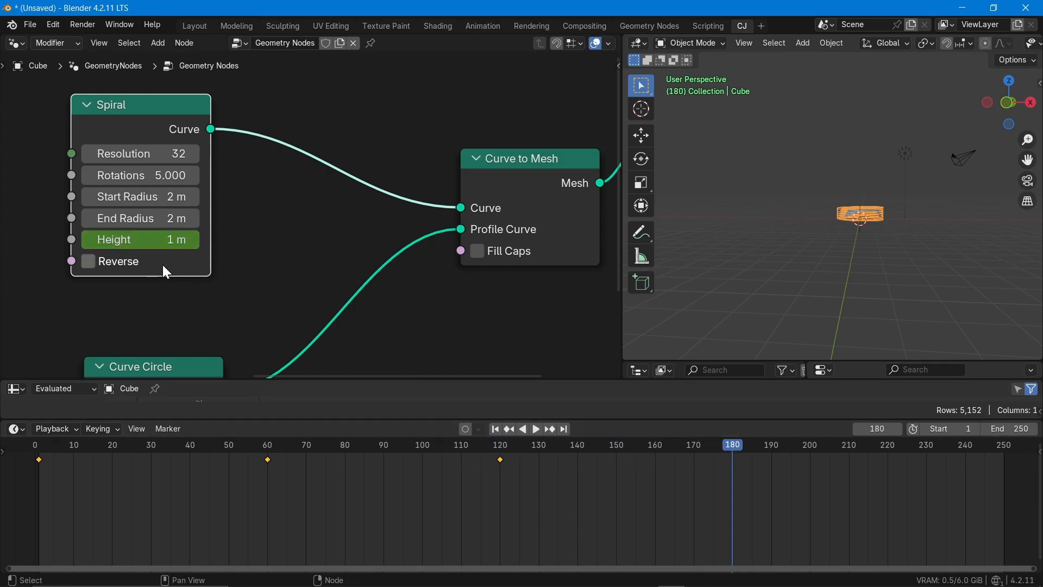
{"action": "left_click", "coordinate": [125, 240]}
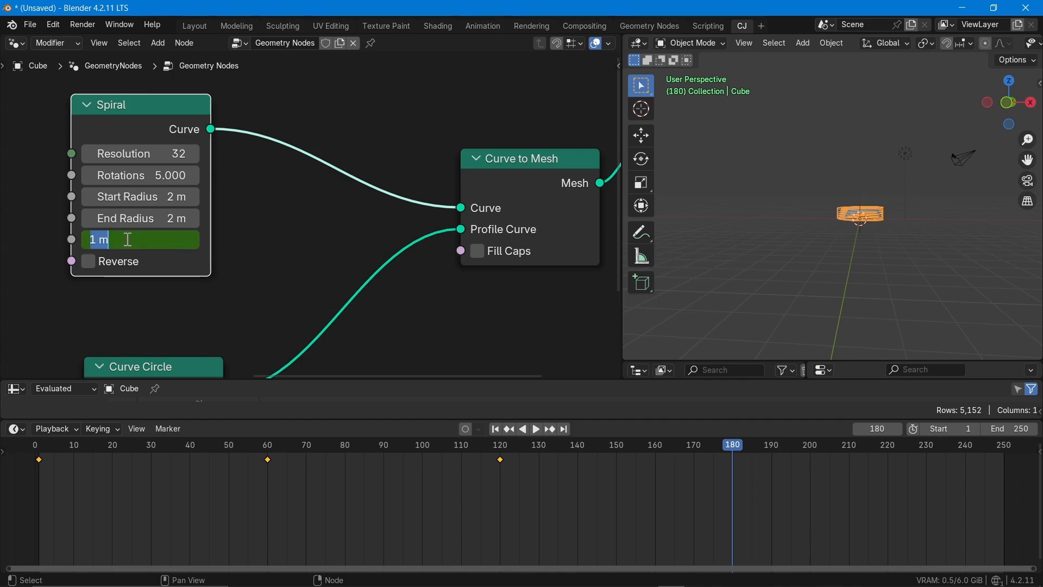
{"action": "type", "text": "10"}
{"action": "key", "text": "Return"}
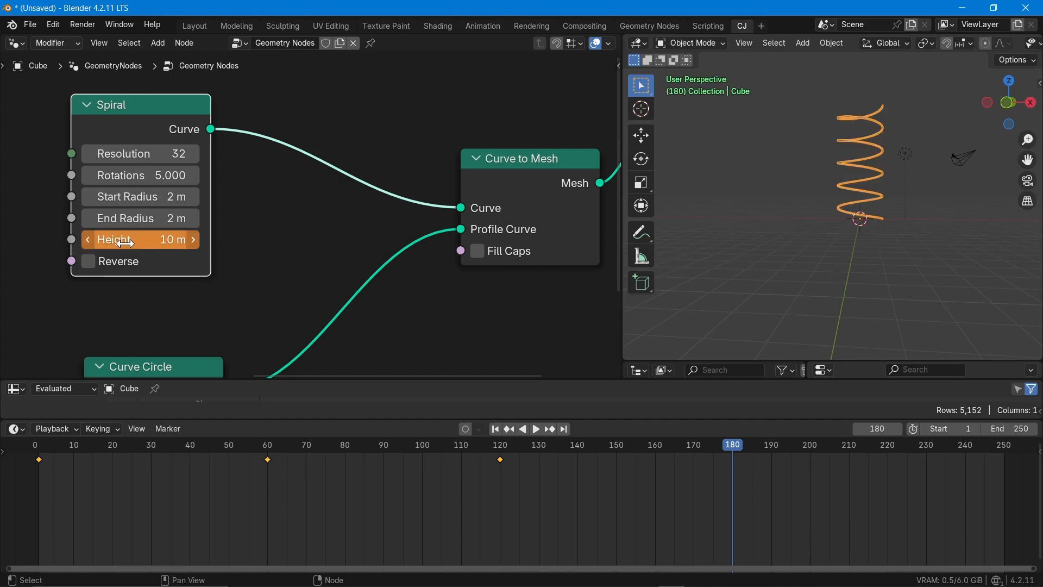
{"action": "key", "text": "i"}
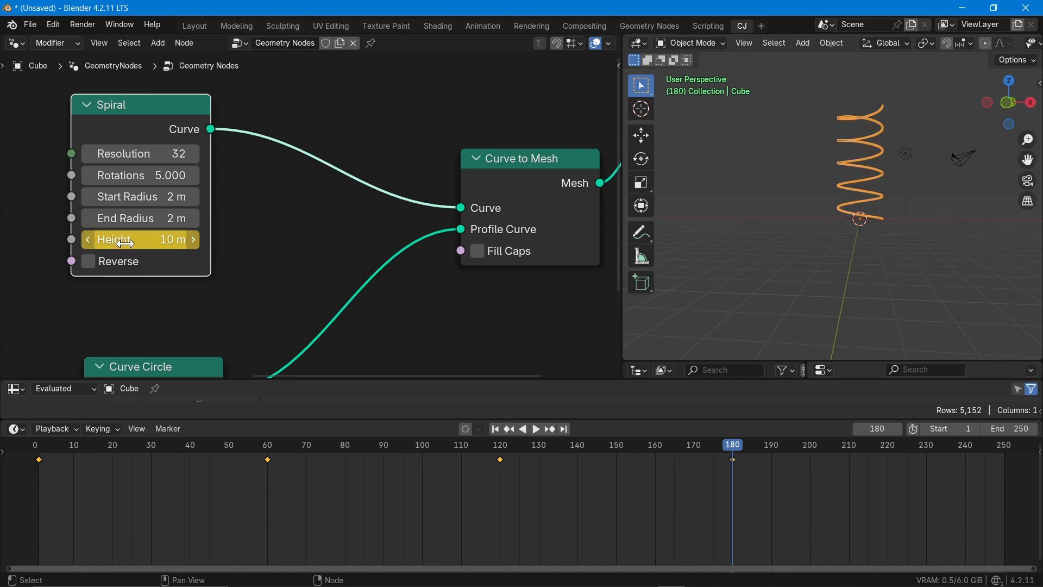
- Return to frame 1 and play the animation to watch the spiral's height change like a spring
{"action": "left_click", "coordinate": [559, 357]}
{"action": "left_click_drag", "start_coordinate": [741, 455], "coordinate": [39, 443]}
{"action": "key", "text": "space"}
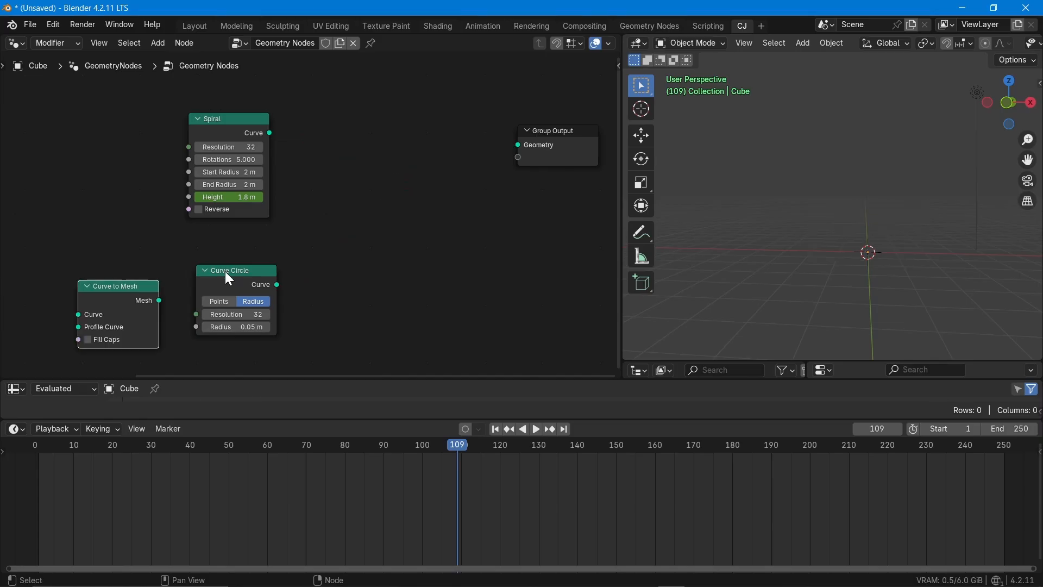
- Detach the Curve Circle and Curve to Mesh nodes, move them aside, and return the timeline to frame 1
{"action": "left_click_drag", "start_coordinate": [225, 271], "coordinate": [82, 208]}
{"action": "left_click", "coordinate": [107, 294]}
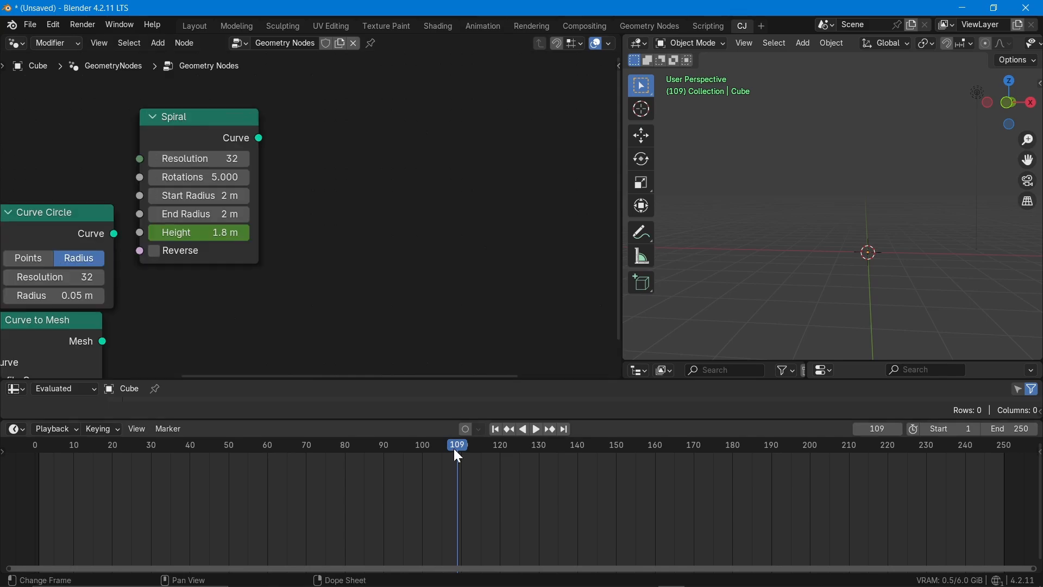
{"action": "left_click_drag", "start_coordinate": [458, 455], "coordinate": [36, 454]}
{"action": "key", "text": "space"}
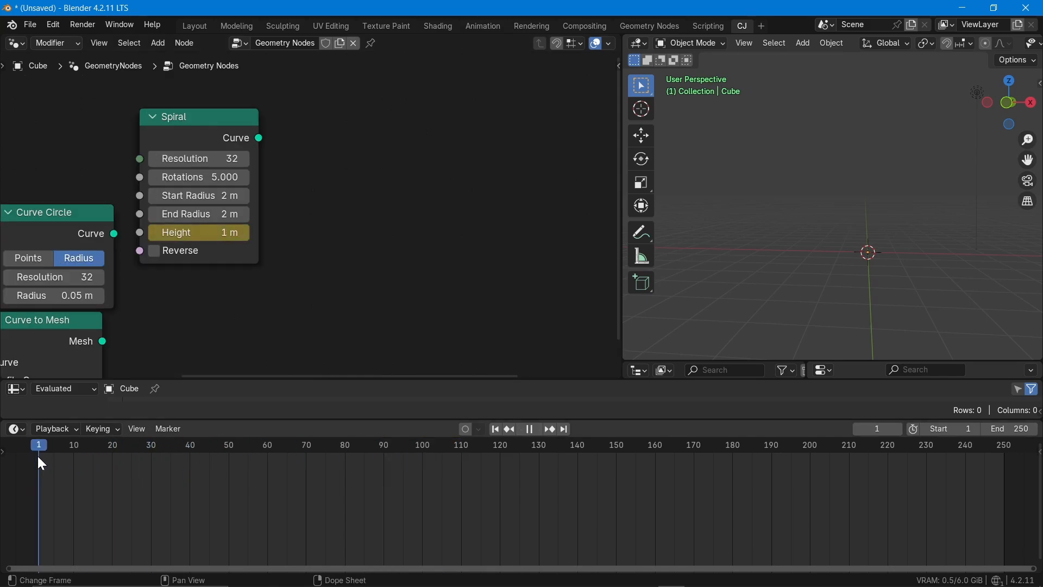
{"action": "key", "text": "space"}
- Connect the Spiral node's Curve output directly to the Group Output's Geometry input
{"action": "scroll", "coordinate": [325, 266], "scroll_direction": "down", "scroll_amount": 2}
{"action": "scroll", "coordinate": [205, 227], "scroll_direction": "right", "scroll_amount": 5}
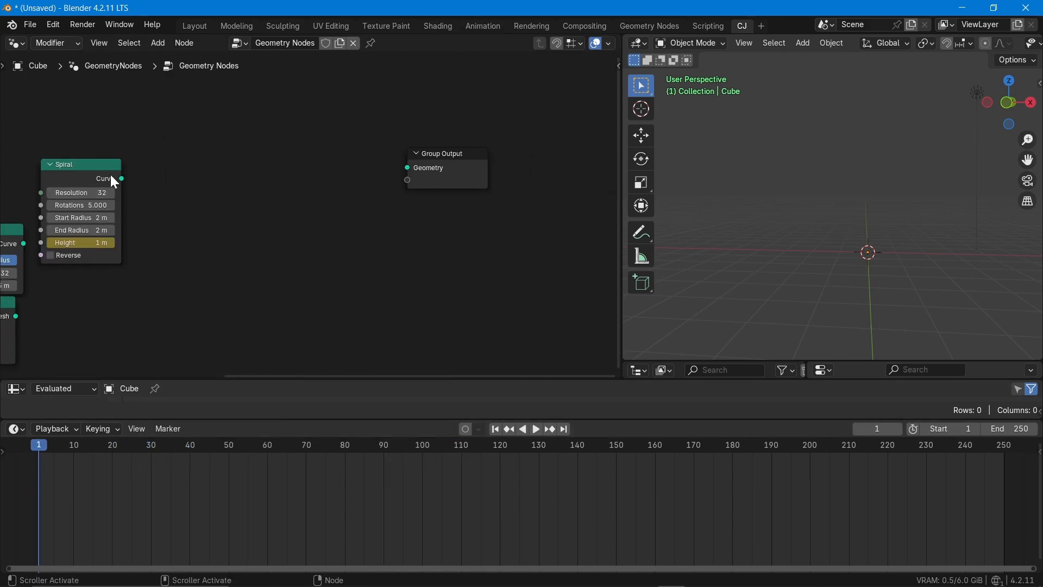
{"action": "left_click_drag", "start_coordinate": [110, 175], "coordinate": [408, 168]}
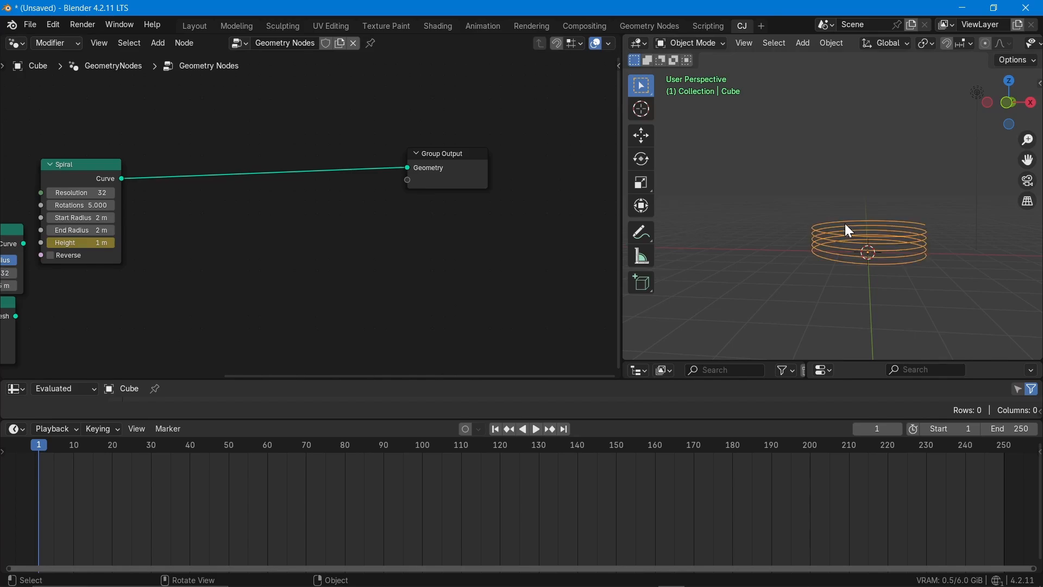
- Flatten the Spiral by setting its Height to 0 m, and set its End Radius to 5 m
{"action": "middle_click_drag", "start_coordinate": [850, 230], "coordinate": [852, 344]}
{"action": "scroll", "coordinate": [116, 254], "scroll_direction": "up", "scroll_amount": 2}
{"action": "middle_click_drag", "start_coordinate": [114, 277], "coordinate": [196, 295]}
{"action": "left_click", "coordinate": [157, 261]}
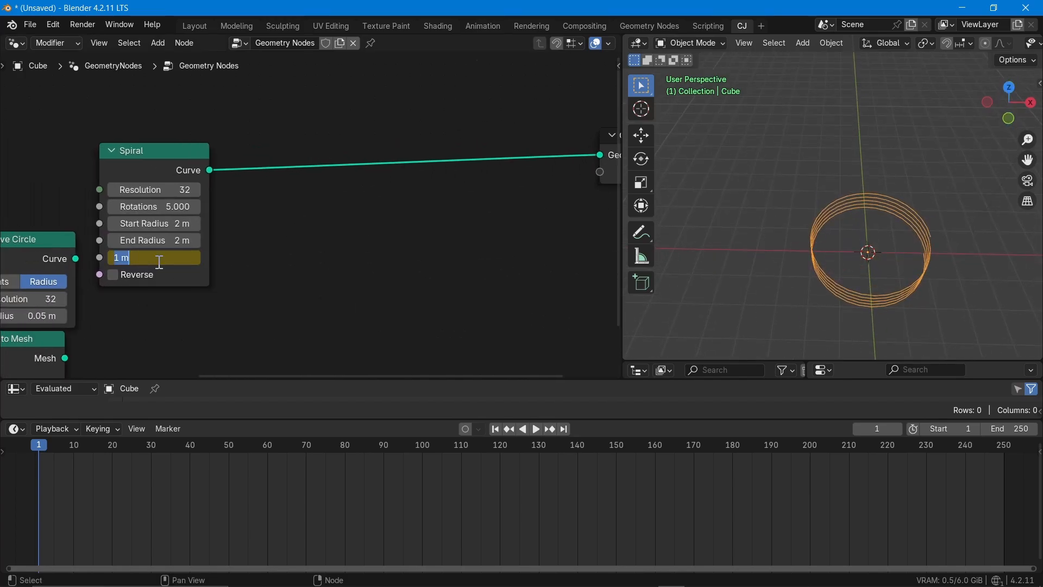
{"action": "type", "text": "0"}
{"action": "key", "text": "Return"}
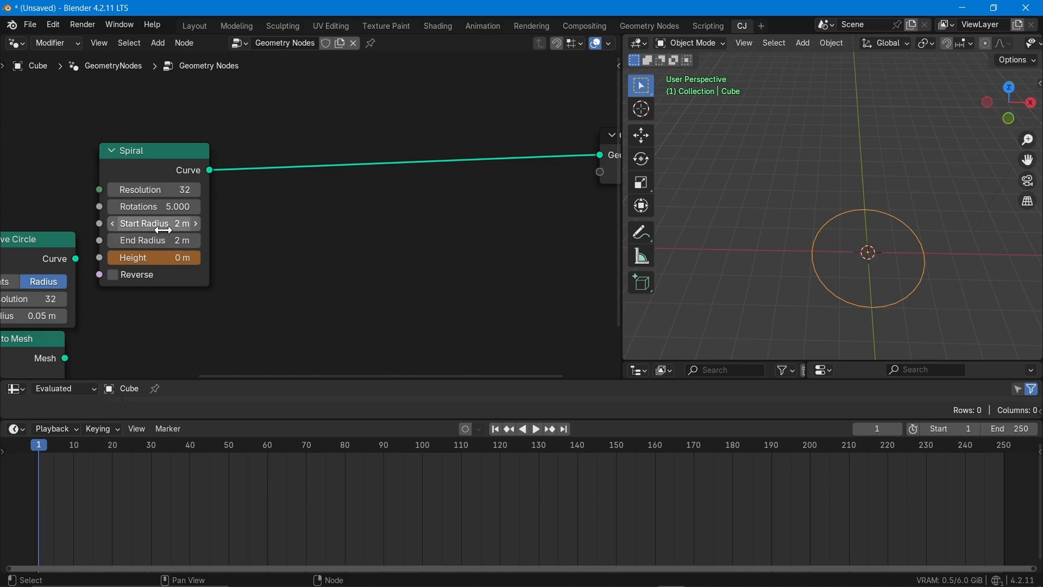
{"action": "left_click", "coordinate": [164, 237]}
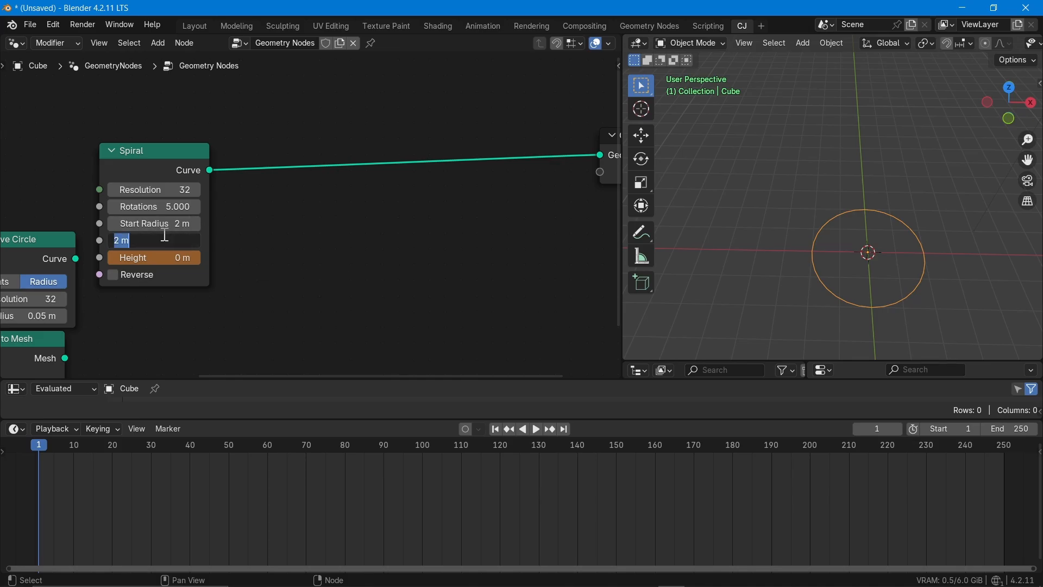
{"action": "type", "text": "5"}
{"action": "key", "text": "Return"}
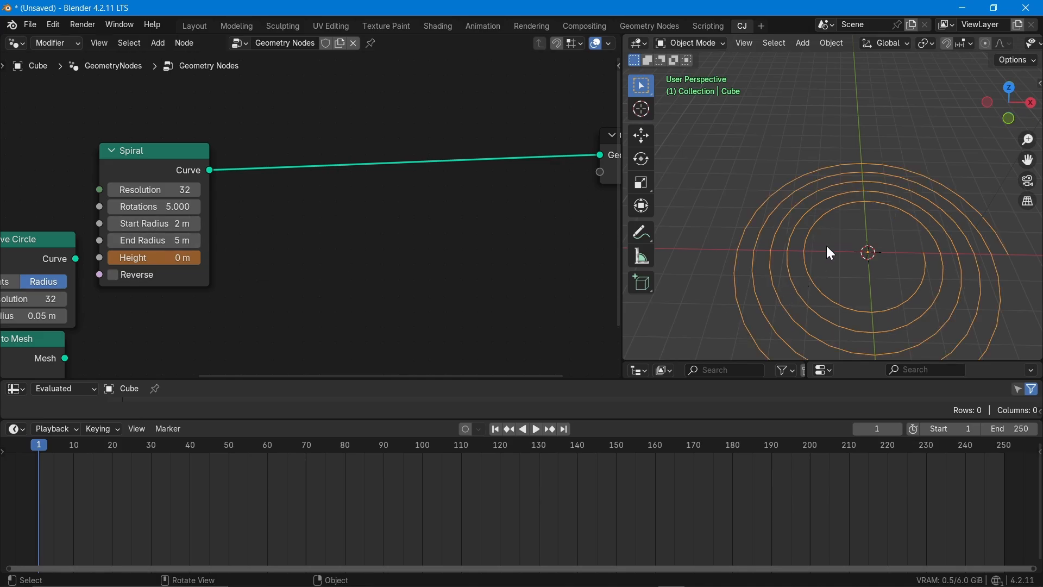
- Set the Spiral's Start Radius to 0 m and increase its Rotations to 9.9
{"action": "middle_click_drag", "start_coordinate": [827, 246], "coordinate": [875, 235]}
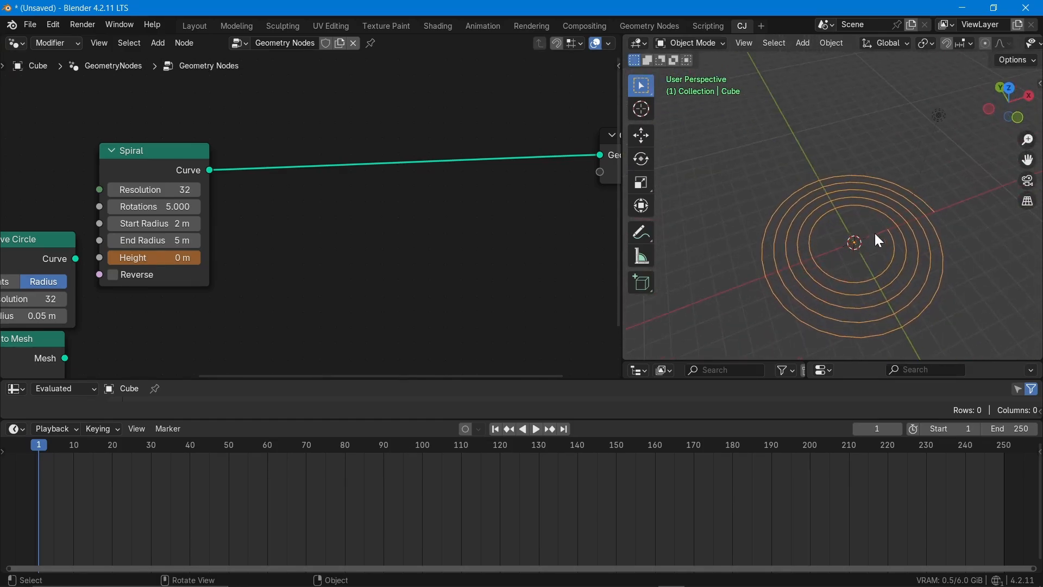
{"action": "middle_click_drag", "start_coordinate": [274, 275], "coordinate": [328, 275]}
{"action": "scroll", "coordinate": [168, 252], "scroll_direction": "up", "scroll_amount": 4}
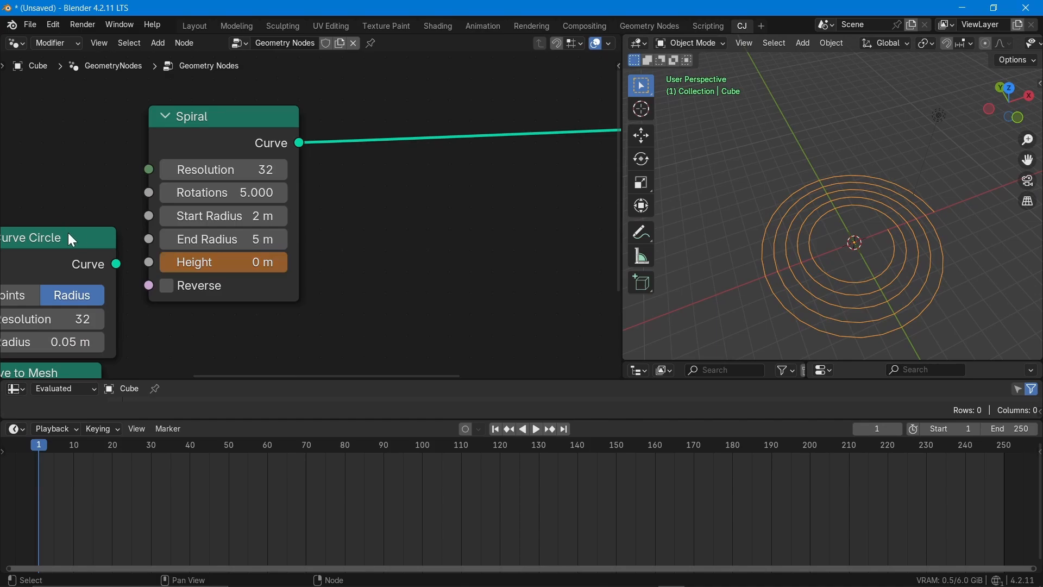
{"action": "left_click_drag", "start_coordinate": [67, 234], "coordinate": [22, 238]}
{"action": "scroll", "coordinate": [269, 256], "scroll_direction": "up", "scroll_amount": 2}
{"action": "middle_click_drag", "start_coordinate": [277, 253], "coordinate": [330, 254]}
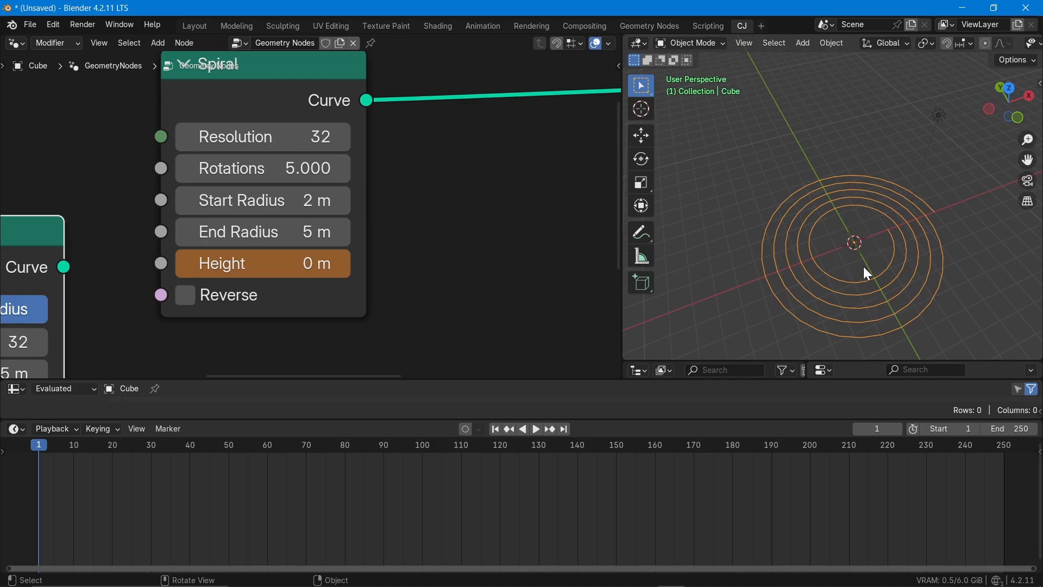
{"action": "left_click", "coordinate": [257, 205]}
{"action": "type", "text": "0"}
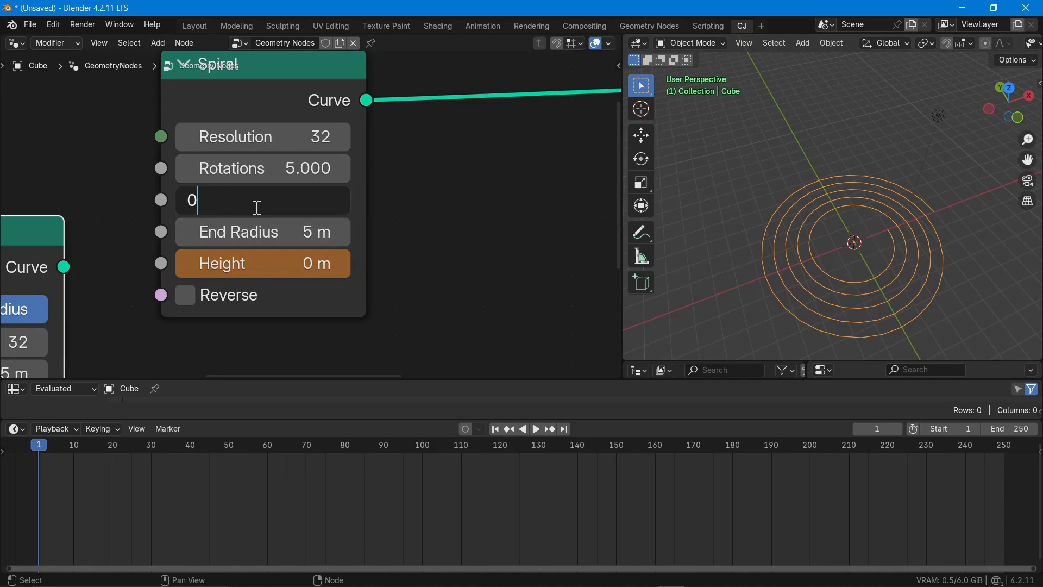
{"action": "key", "text": "Return"}
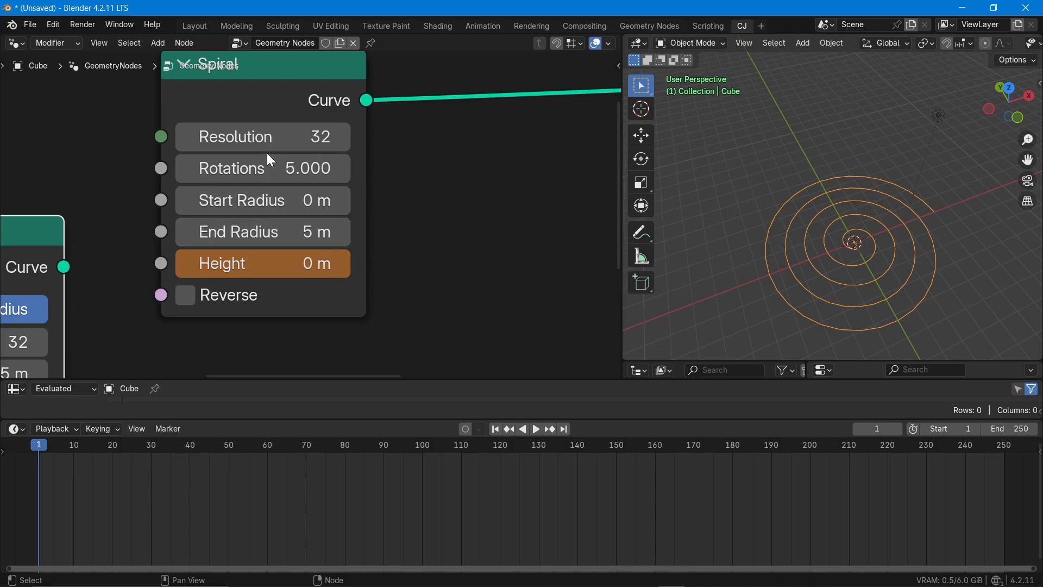
{"action": "left_click_drag", "start_coordinate": [272, 168], "coordinate": [538, 168]}
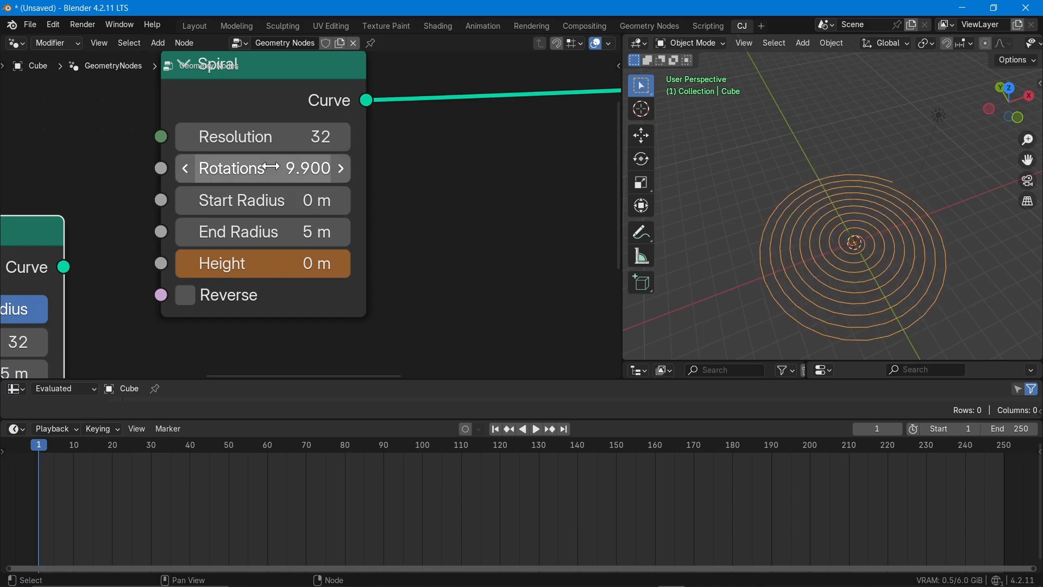
- Swap the Spiral's radii by setting the Start Radius to 5 m and the End Radius to 0 m
{"action": "left_click", "coordinate": [292, 200]}
{"action": "type", "text": "5"}
{"action": "key", "text": "Return"}
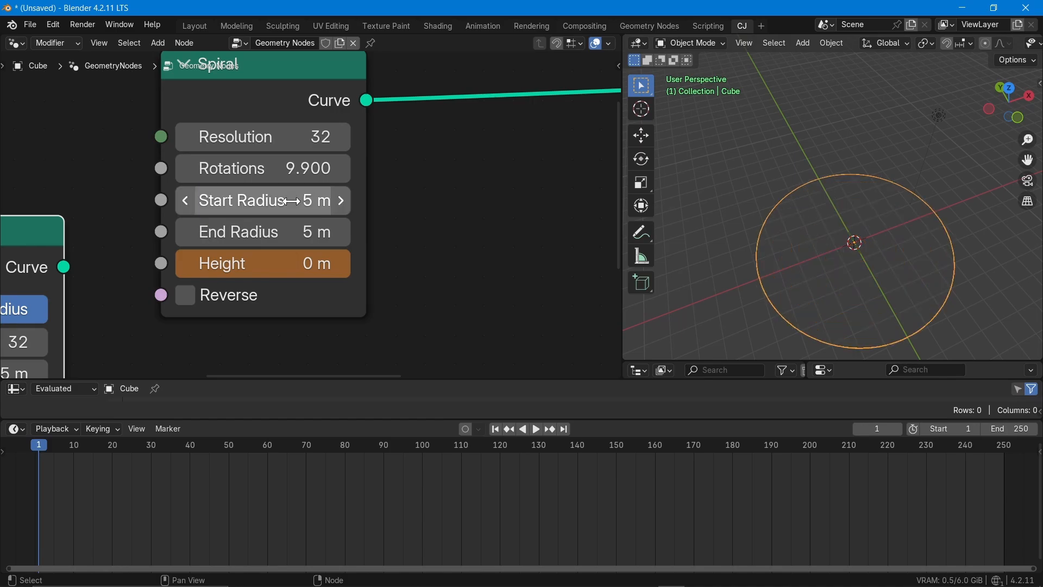
{"action": "left_click", "coordinate": [293, 241]}
{"action": "type", "text": "0"}
{"action": "key", "text": "Return"}
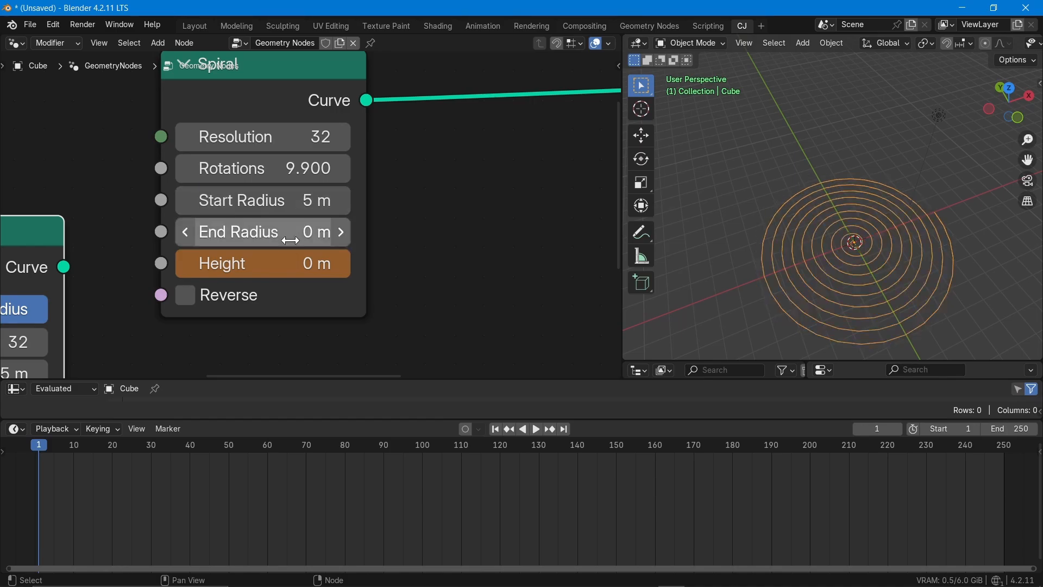
{"action": "scroll", "coordinate": [868, 251], "scroll_direction": "up", "scroll_amount": 2}
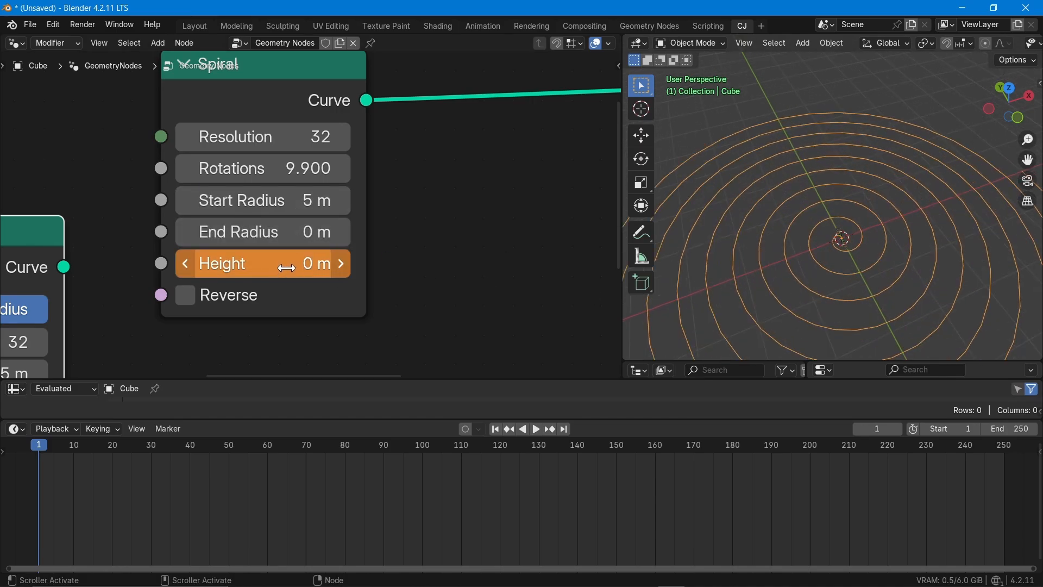
- Increase the Spiral's Rotations to 17.7 and toggle Reverse on and off to compare the winding direction
{"action": "left_click_drag", "start_coordinate": [277, 177], "coordinate": [447, 177]}
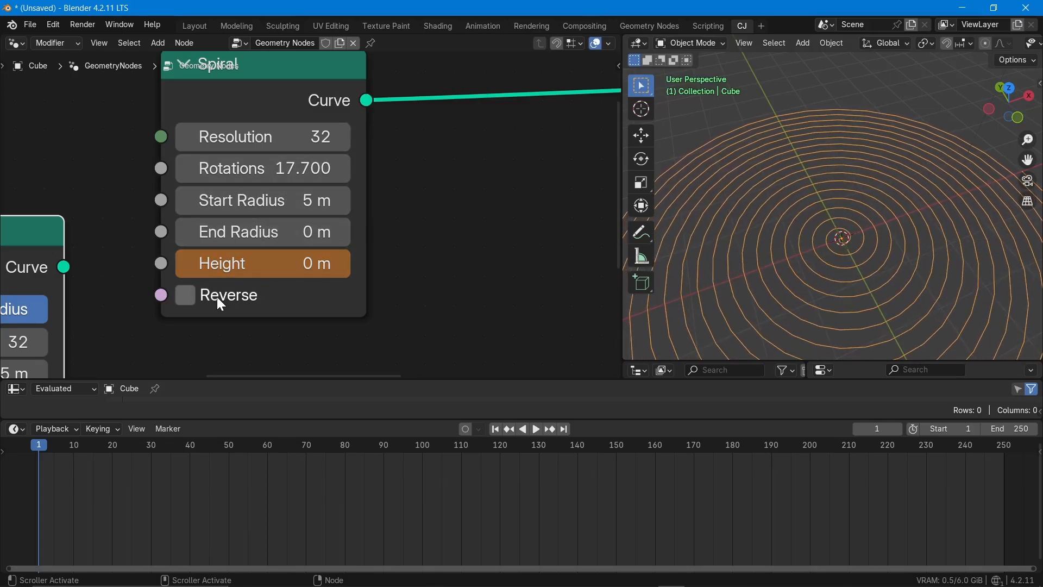
{"action": "left_click", "coordinate": [189, 294]}
{"action": "left_click", "coordinate": [189, 294]}
{"action": "left_click", "coordinate": [189, 294]}
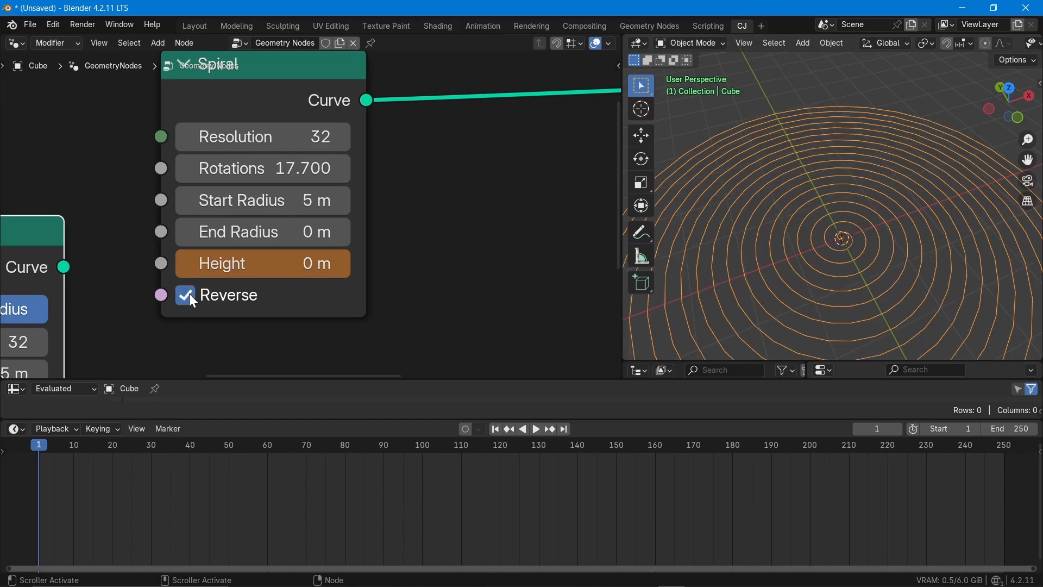
{"action": "left_click", "coordinate": [189, 293]}
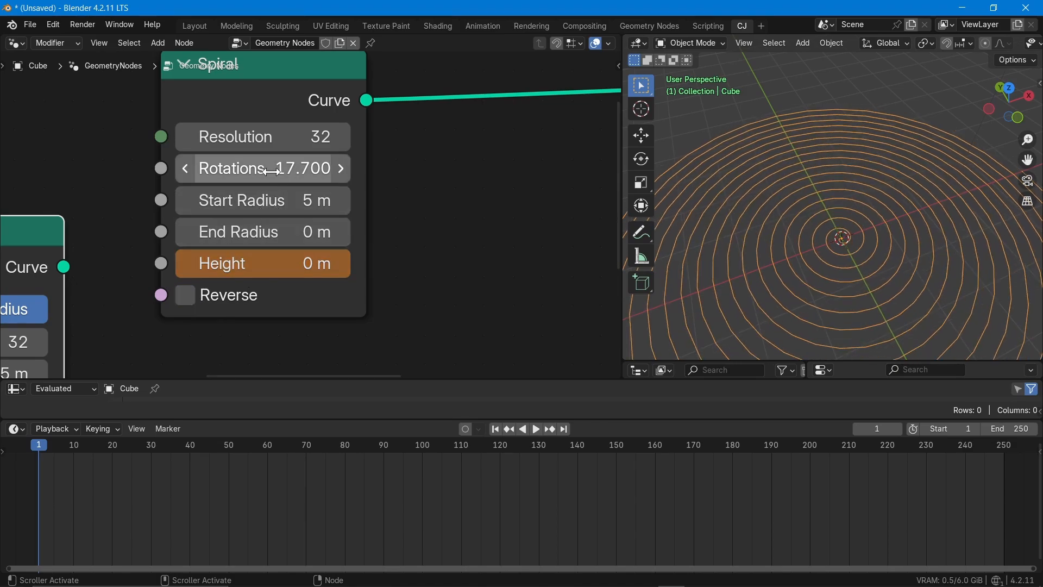
- Reduce the Spiral's Rotations to 7.6 and view the flat spiral from above
{"action": "left_click_drag", "start_coordinate": [239, 169], "coordinate": [128, 168]}
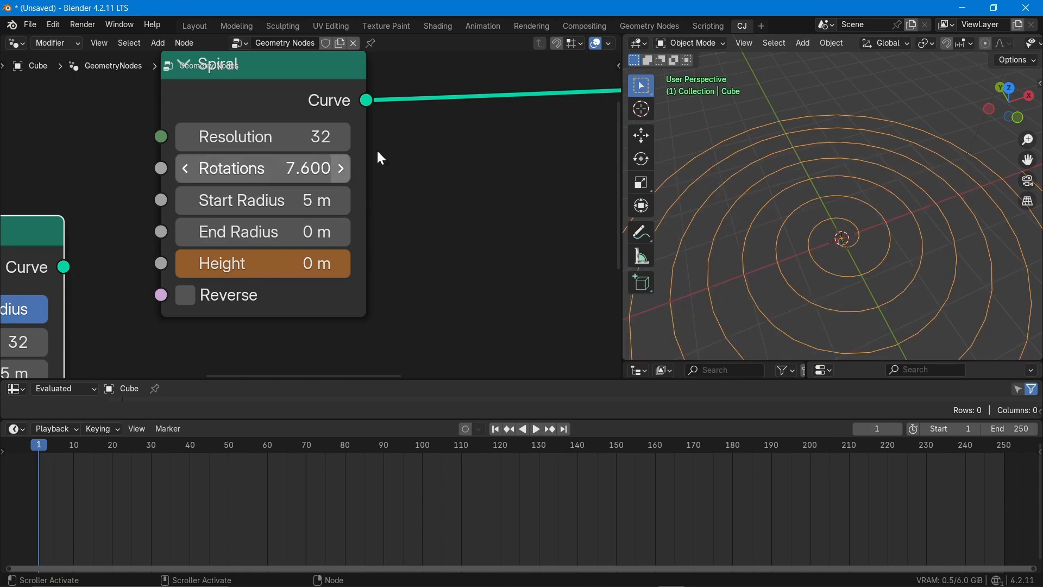
{"action": "scroll", "coordinate": [839, 159], "scroll_direction": "down", "scroll_amount": 2}
{"action": "scroll", "coordinate": [841, 217], "scroll_direction": "down", "scroll_amount": 3}
{"action": "middle_click_drag", "start_coordinate": [845, 286], "coordinate": [864, 223]}
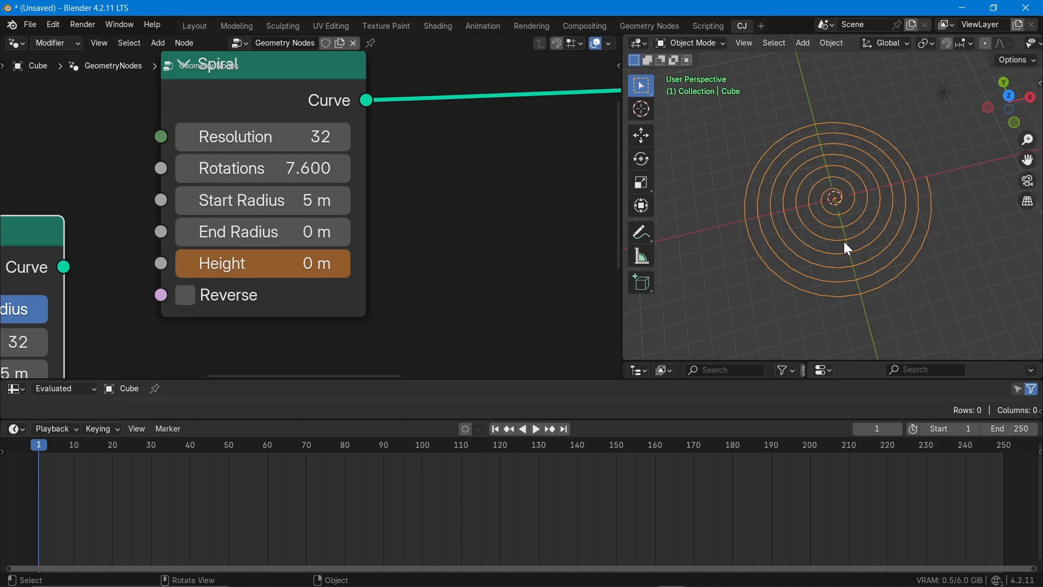
- Cut the link between Spiral and Group Output and place an Instance on Points node between them
{"action": "scroll", "coordinate": [199, 303], "scroll_direction": "down", "scroll_amount": 4}
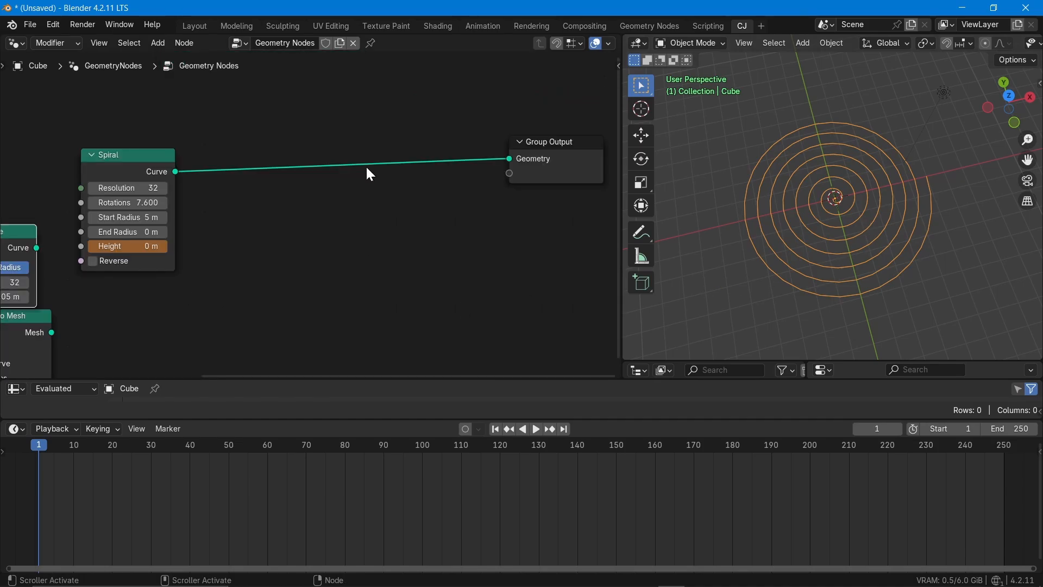
{"action": "right_click_drag", "start_coordinate": [362, 139], "coordinate": [326, 221], "text": "ctrl"}
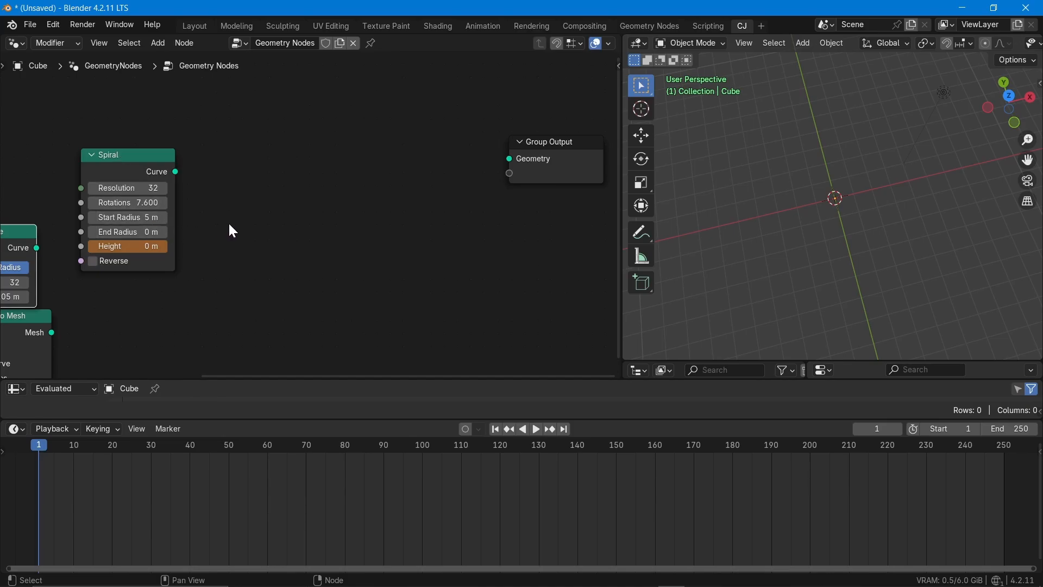
{"action": "key", "text": "shift+a"}
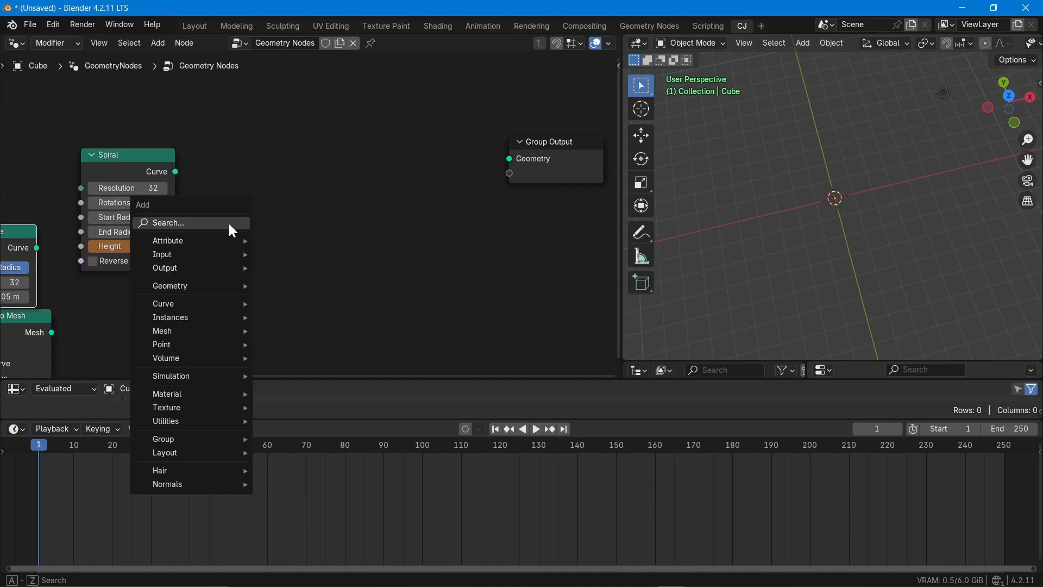
{"action": "type", "text": "instan"}
{"action": "key", "text": "Return"}
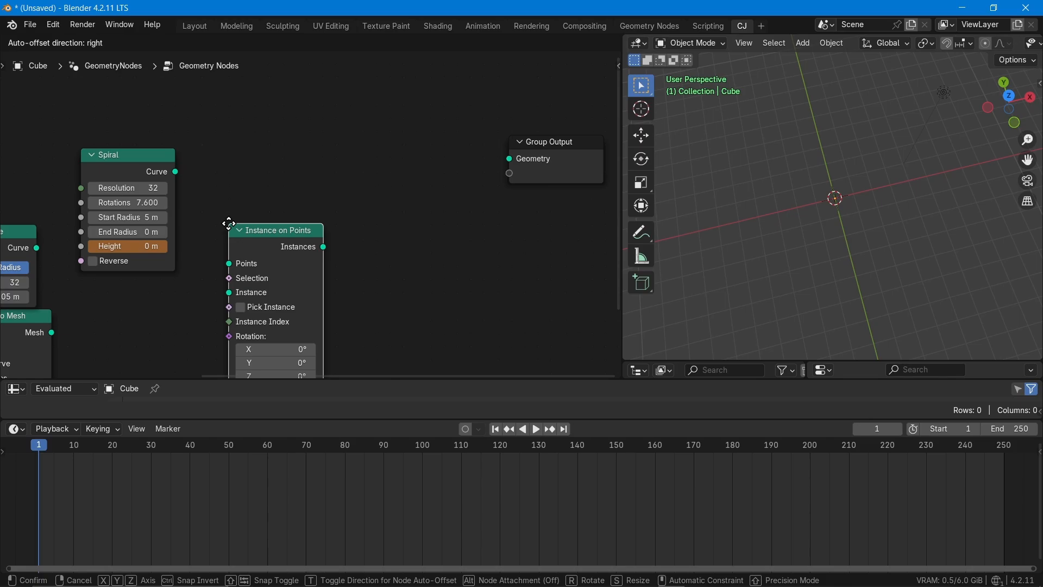
{"action": "left_click", "coordinate": [354, 138]}
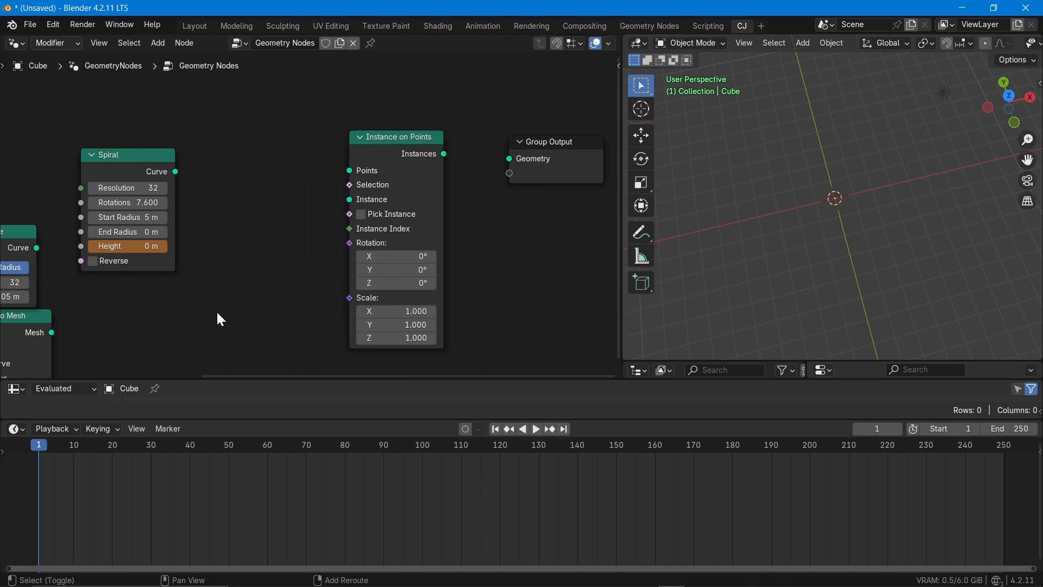
- Add a Cube mesh primitive node below the Spiral node
{"action": "key", "text": "shift+a"}
{"action": "type", "text": "cube"}
{"action": "key", "text": "Return"}
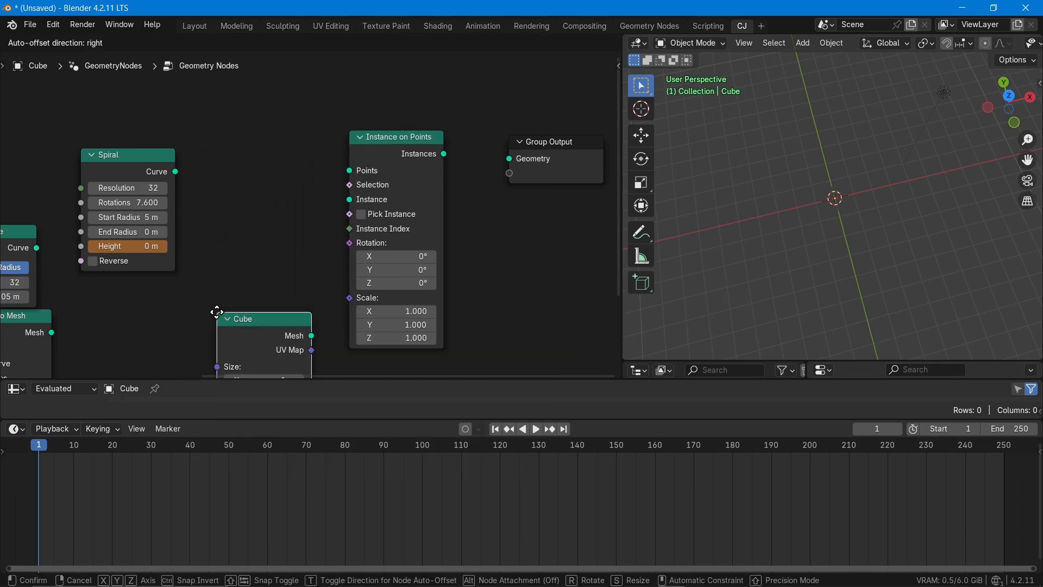
{"action": "left_click", "coordinate": [140, 296]}
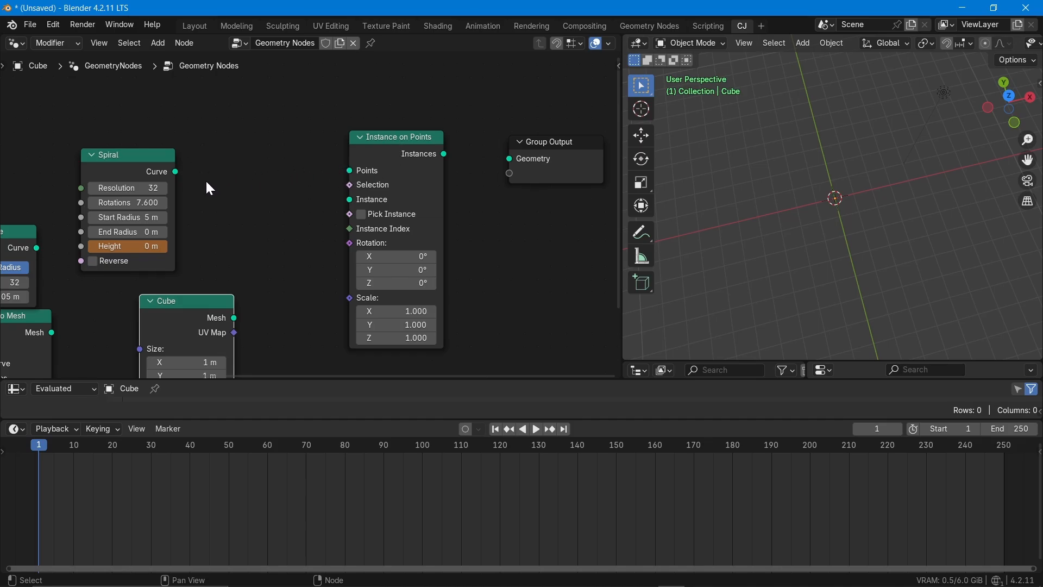
- Connect the Spiral's Curve output to the Points input of Instance on Points and set the Spiral's Height to 1 m
{"action": "left_click_drag", "start_coordinate": [175, 172], "coordinate": [349, 170]}
{"action": "left_click", "coordinate": [124, 247]}
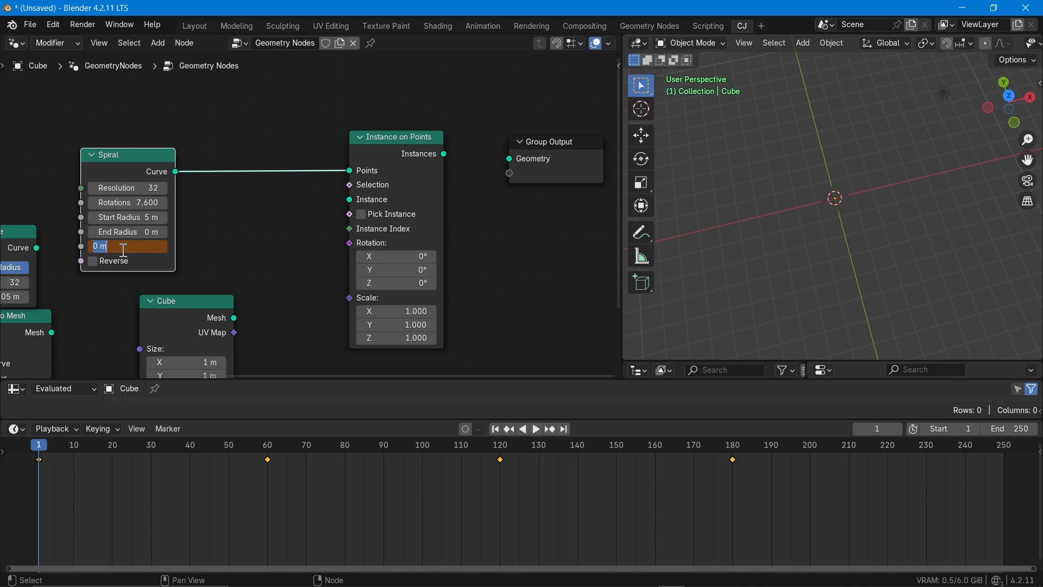
{"action": "type", "text": "1"}
{"action": "key", "text": "Return"}
{"action": "left_click", "coordinate": [291, 284]}
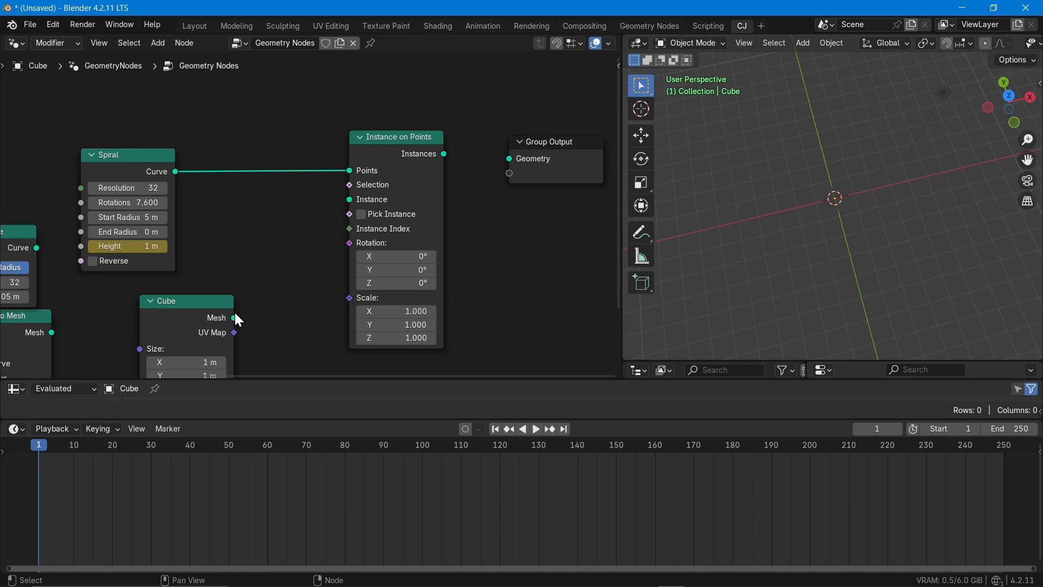
- Connect the Cube's Mesh to the Instance input and the Instances output to the Group Output's Geometry
{"action": "left_click_drag", "start_coordinate": [236, 313], "coordinate": [350, 199]}
{"action": "middle_click_drag", "start_coordinate": [302, 333], "coordinate": [390, 226]}
{"action": "scroll", "coordinate": [373, 234], "scroll_direction": "up", "scroll_amount": 5}
{"action": "middle_click_drag", "start_coordinate": [353, 275], "coordinate": [302, 66]}
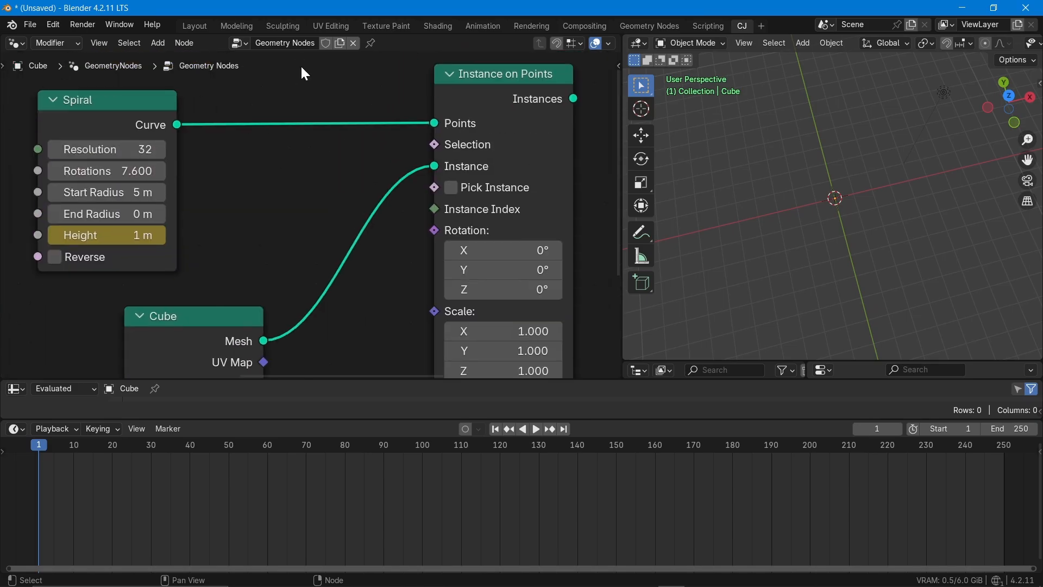
{"action": "scroll", "coordinate": [352, 143], "scroll_direction": "down", "scroll_amount": 1}
{"action": "left_click_drag", "start_coordinate": [527, 109], "coordinate": [603, 115]}
{"action": "middle_click_drag", "start_coordinate": [884, 249], "coordinate": [896, 170]}
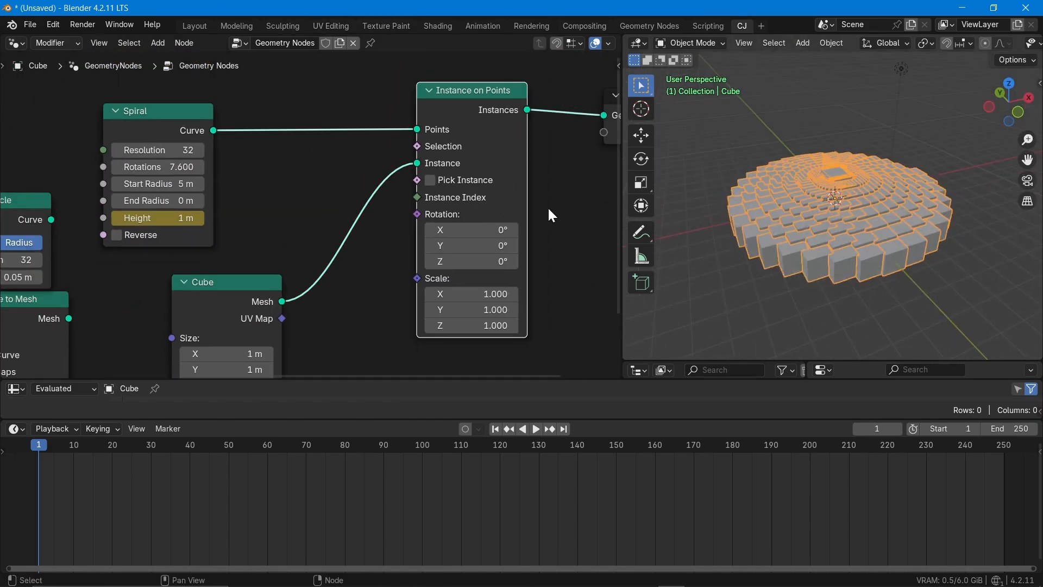
- Move the unused Curve Circle node farther away from the Spiral node
{"action": "scroll", "coordinate": [243, 220], "scroll_direction": "down", "scroll_amount": 1}
{"action": "middle_click_drag", "start_coordinate": [243, 220], "coordinate": [354, 181]}
{"action": "left_click_drag", "start_coordinate": [150, 181], "coordinate": [112, 182]}
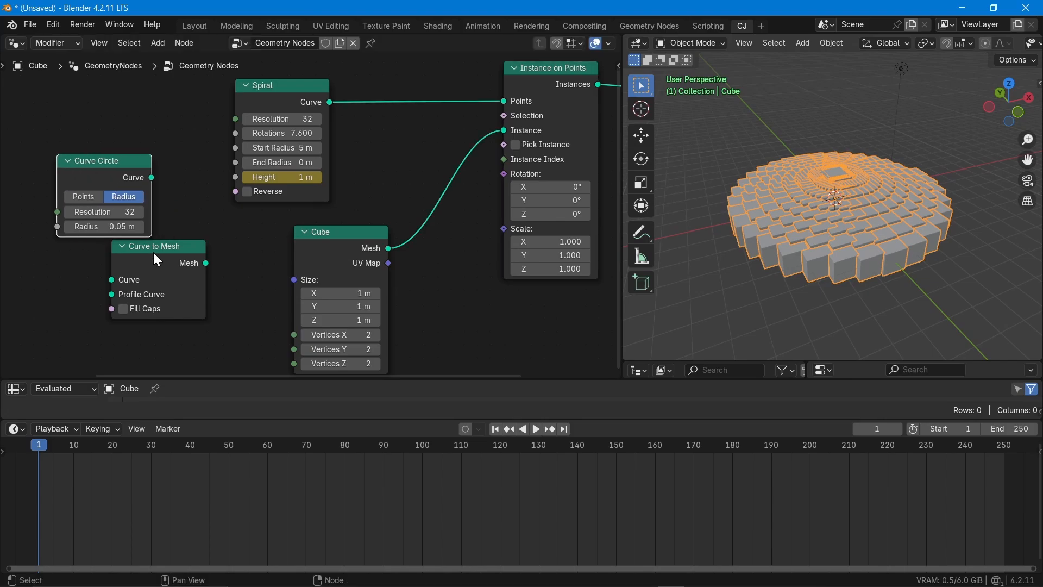
- Move the unused Curve to Mesh node below the Curve Circle node and raise the Spiral's Height to 22.4 m
{"action": "left_click_drag", "start_coordinate": [154, 252], "coordinate": [81, 256]}
{"action": "middle_click_drag", "start_coordinate": [201, 210], "coordinate": [153, 247]}
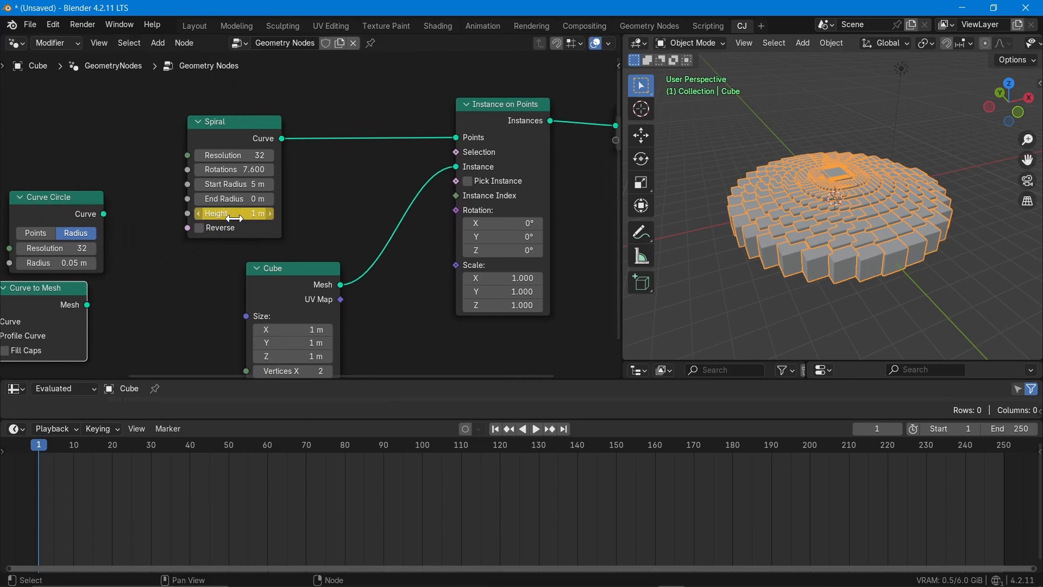
{"action": "left_click_drag", "start_coordinate": [236, 216], "coordinate": [326, 217]}
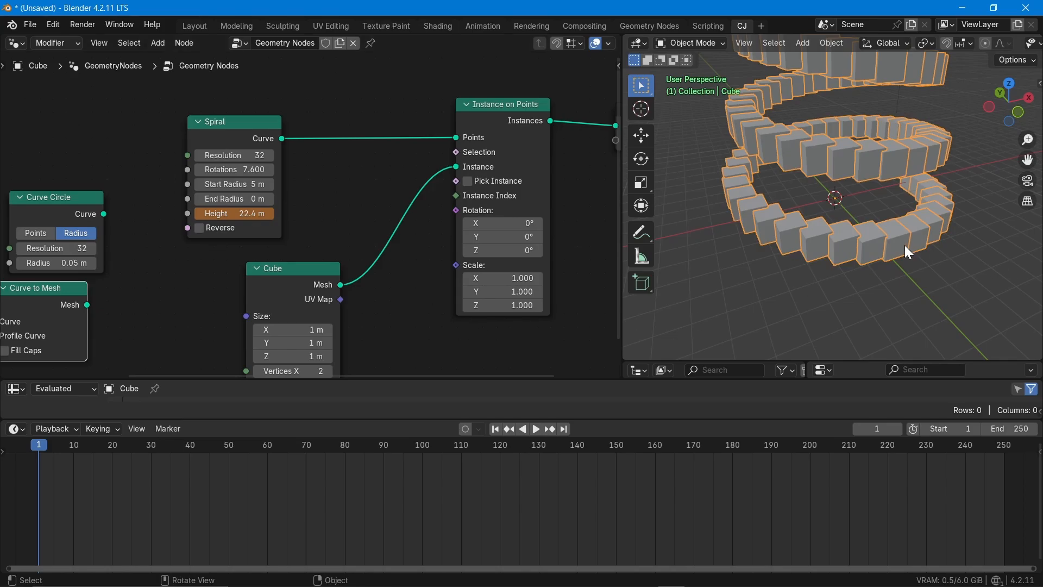
- Flatten the instanced cubes by setting the Cube node's Size Z to 0.1 m
{"action": "middle_click_drag", "start_coordinate": [414, 347], "coordinate": [459, 228]}
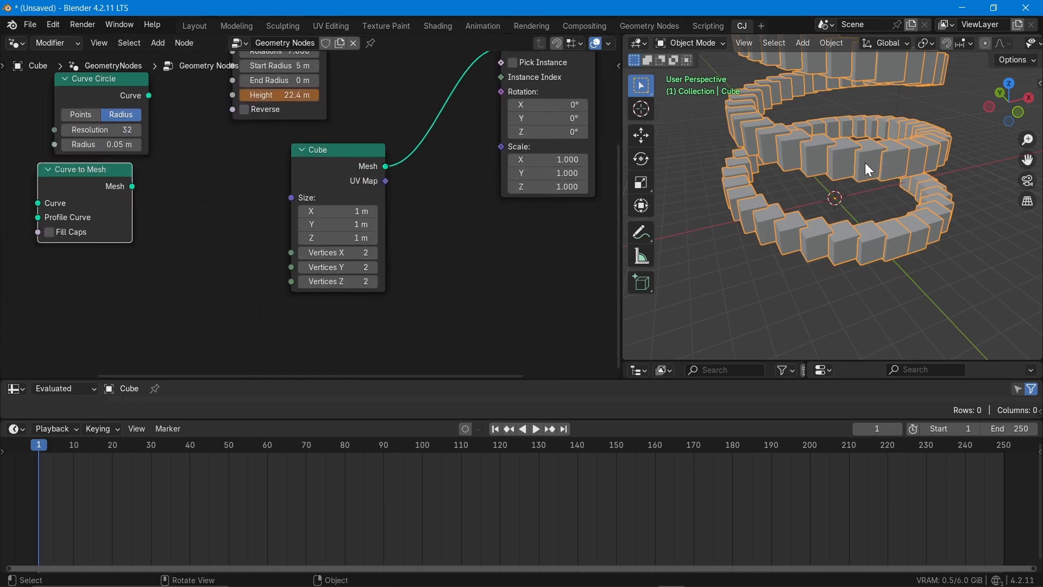
{"action": "scroll", "coordinate": [849, 162], "scroll_direction": "up", "scroll_amount": 5}
{"action": "scroll", "coordinate": [848, 162], "scroll_direction": "down", "scroll_amount": 3}
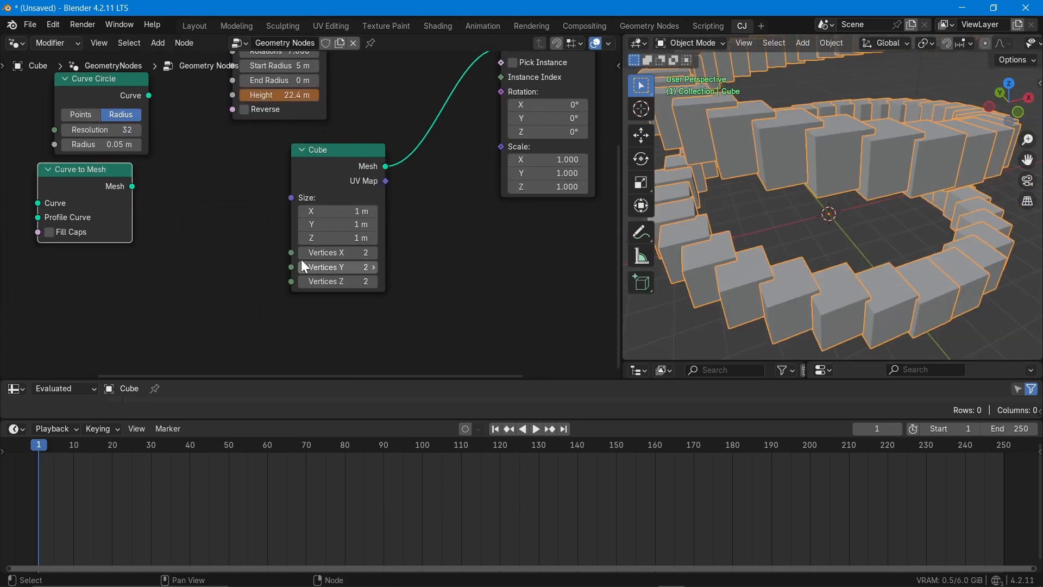
{"action": "left_click", "coordinate": [324, 239]}
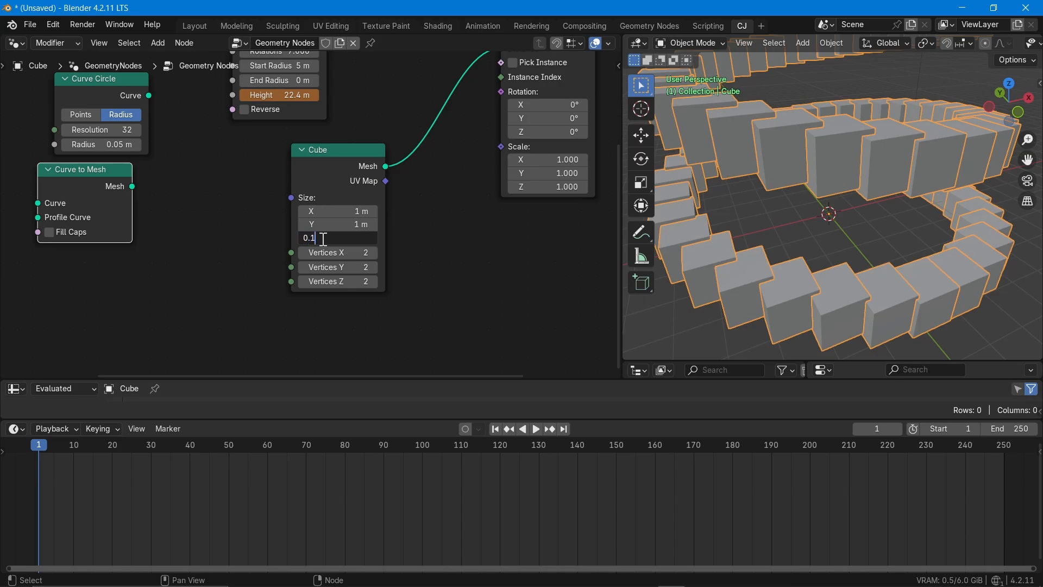
{"action": "key", "text": "Return"}
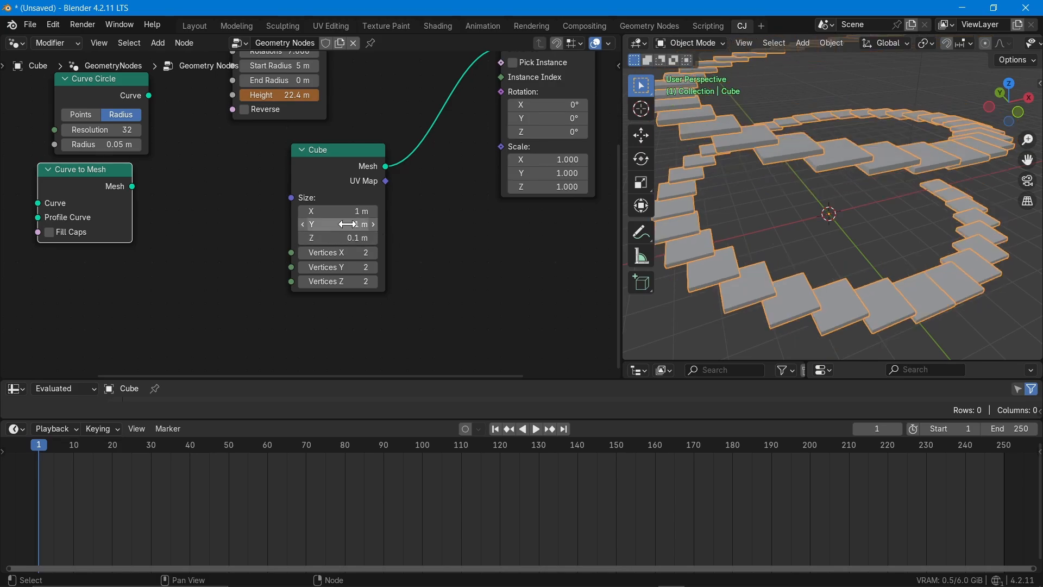
- Widen the instanced slabs by setting the Cube node's Size X to 2 m
{"action": "mouse_move", "coordinate": [752, 233]}
{"action": "middle_mouse_down"}
{"action": "mouse_move", "coordinate": [765, 256]}
{"action": "mouse_move", "coordinate": [771, 226]}
{"action": "middle_mouse_up"}
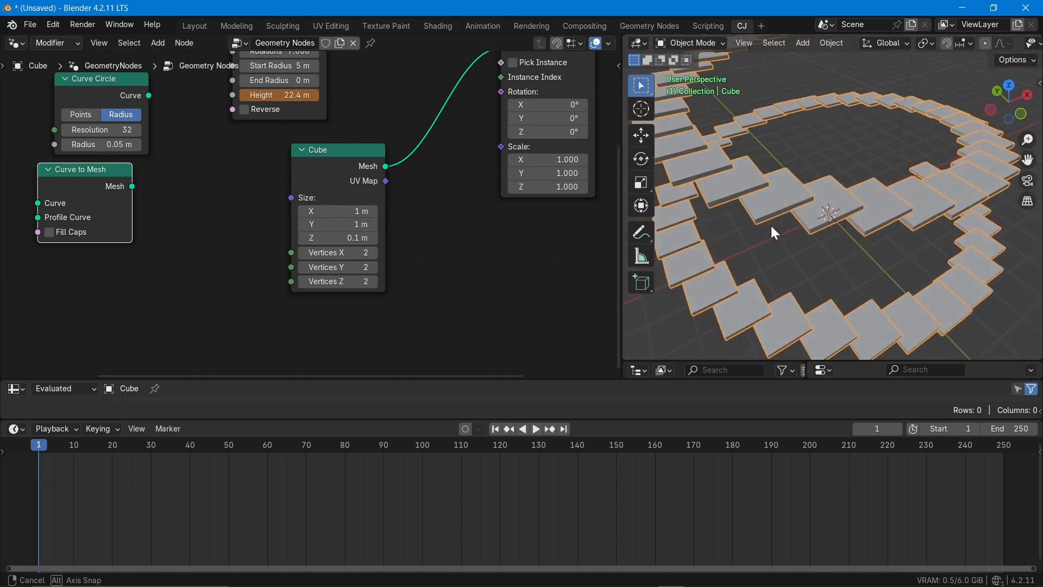
{"action": "left_click", "coordinate": [329, 212]}
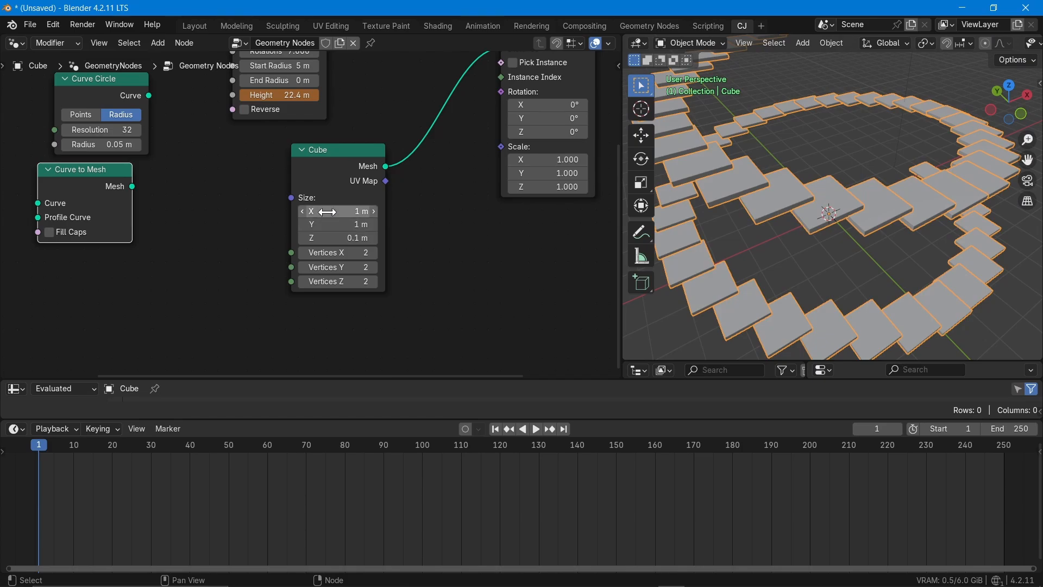
{"action": "type", "text": "2"}
{"action": "key", "text": "Return"}
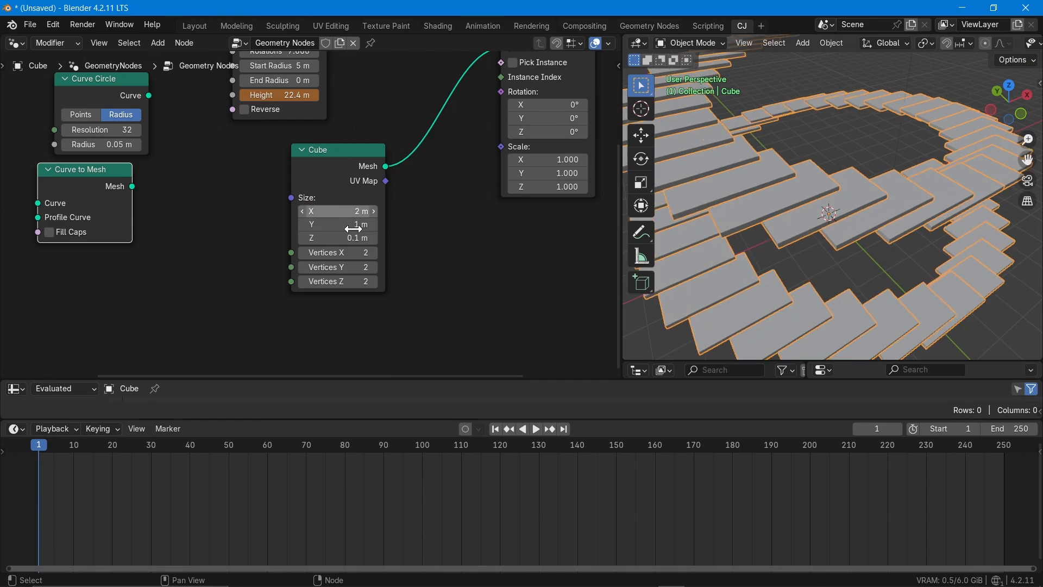
- Examine the staircase-like arrangement of slabs along the spiral from several angles and distances
{"action": "middle_click_drag", "start_coordinate": [814, 239], "coordinate": [832, 223]}
{"action": "middle_click_drag", "start_coordinate": [829, 214], "coordinate": [649, 214]}
{"action": "middle_click_drag", "start_coordinate": [888, 259], "coordinate": [809, 257]}
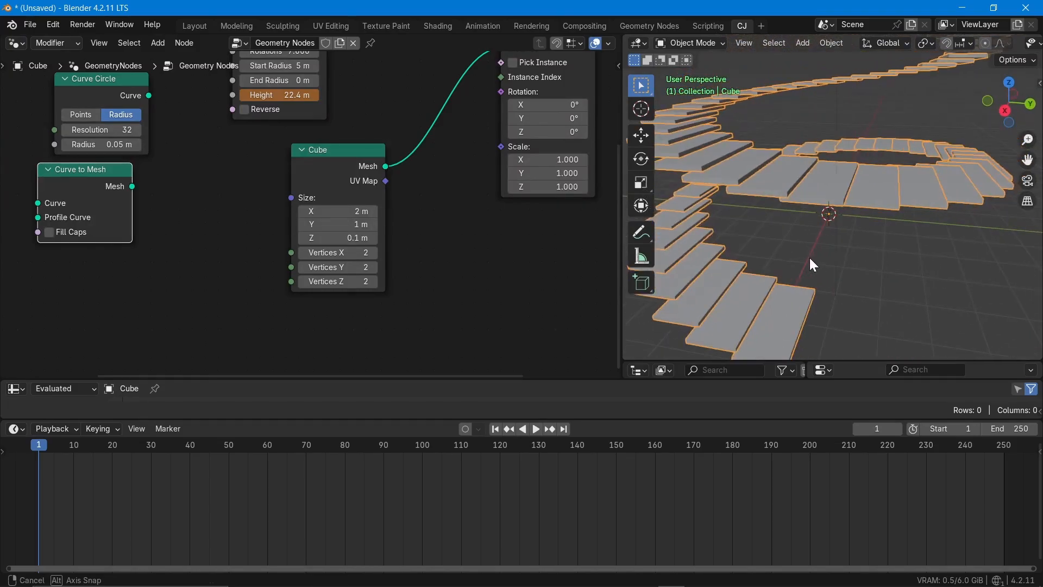
{"action": "scroll", "coordinate": [809, 257], "scroll_direction": "down", "scroll_amount": 4}
{"action": "middle_click_drag", "start_coordinate": [796, 191], "coordinate": [816, 275]}
{"action": "middle_click_drag", "start_coordinate": [789, 236], "coordinate": [827, 177]}
{"action": "middle_click_drag", "start_coordinate": [227, 215], "coordinate": [244, 313]}
{"action": "scroll", "coordinate": [299, 176], "scroll_direction": "up", "scroll_amount": 2}
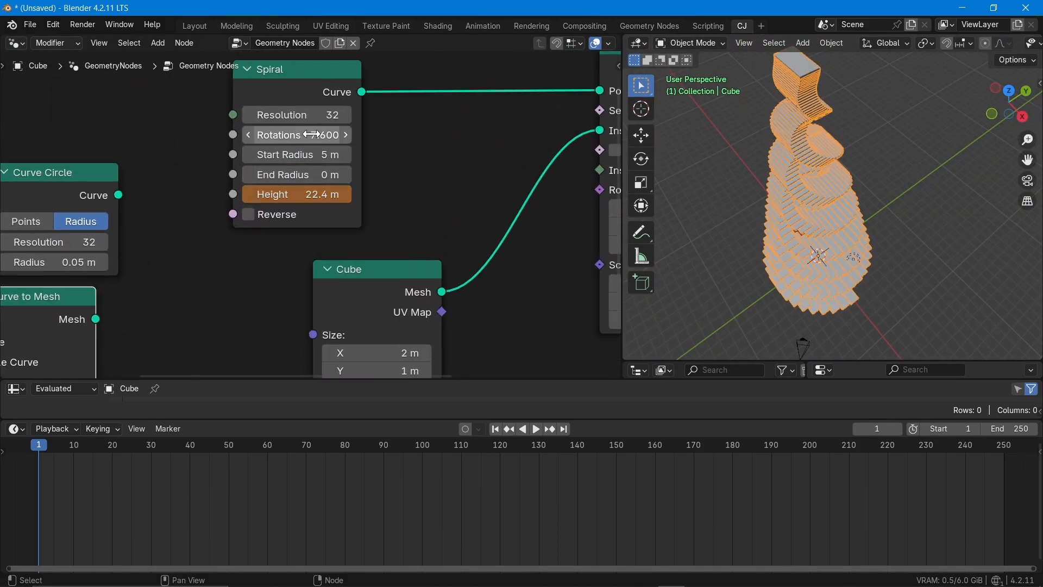
- Try a Resolution of 16 on the Spiral node, then set it back to 32
{"action": "left_click", "coordinate": [314, 113]}
{"action": "type", "text": "1"}
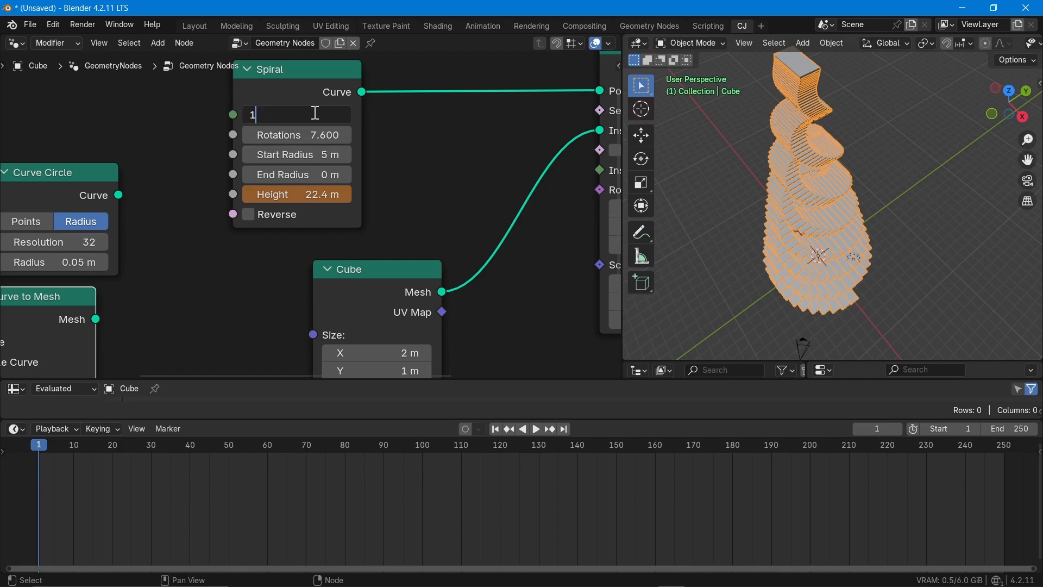
{"action": "type", "text": "6"}
{"action": "key", "text": "Return"}
{"action": "left_click", "coordinate": [314, 113]}
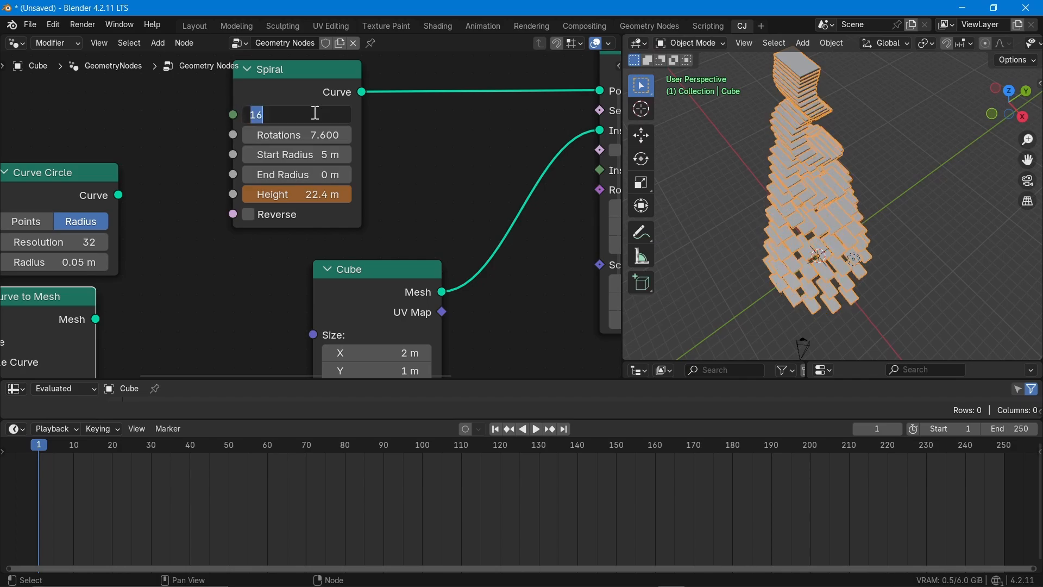
{"action": "type", "text": "32"}
{"action": "key", "text": "Return"}
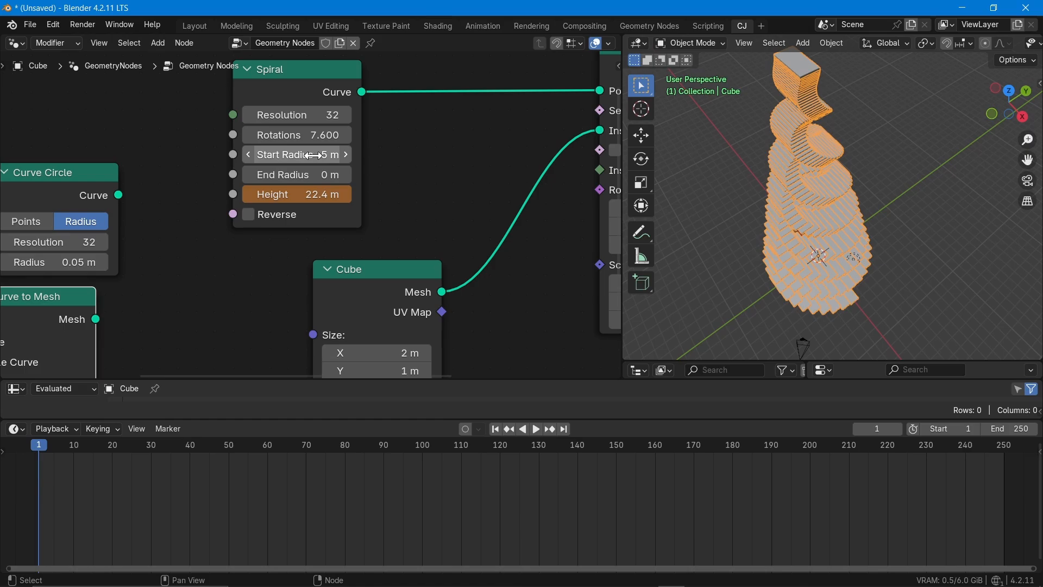
- Set the Spiral's Start Radius to 12 m and its End Radius to 5 m
{"action": "left_click_drag", "start_coordinate": [314, 155], "coordinate": [332, 175]}
{"action": "left_click", "coordinate": [304, 154]}
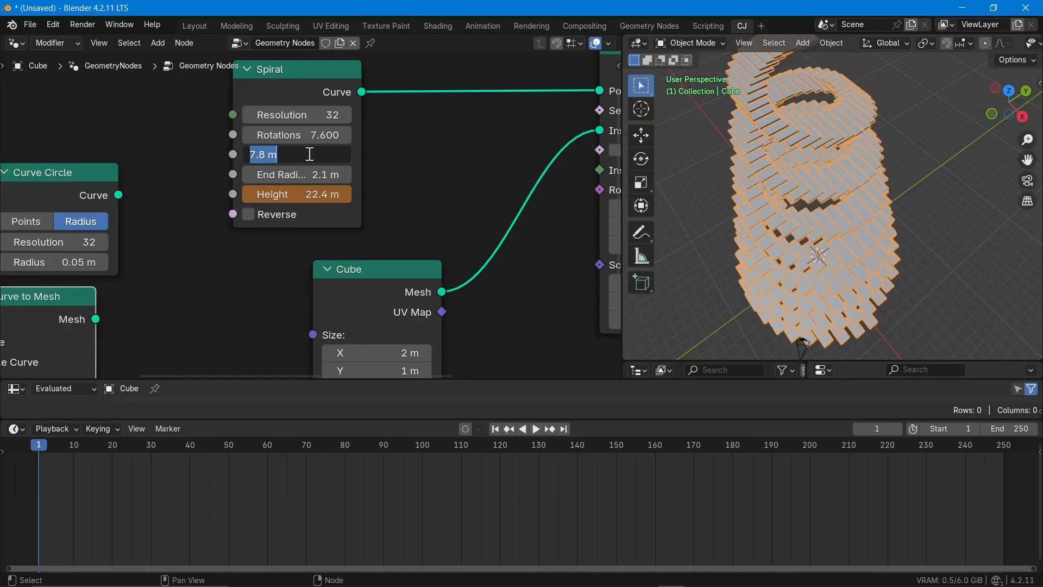
{"action": "type", "text": "12"}
{"action": "key", "text": "Return"}
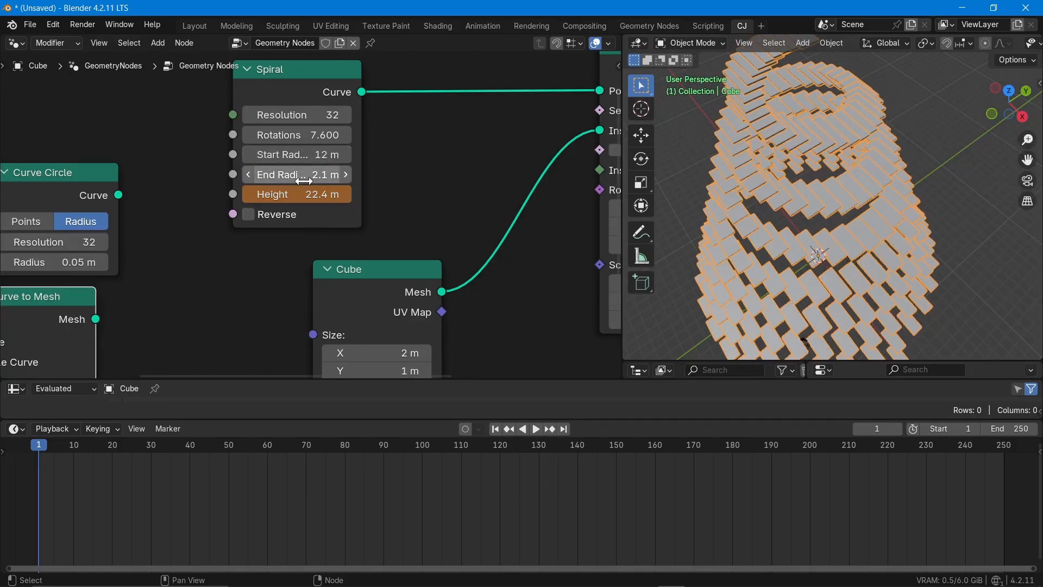
{"action": "left_click", "coordinate": [307, 174]}
{"action": "type", "text": "5"}
{"action": "key", "text": "Return"}
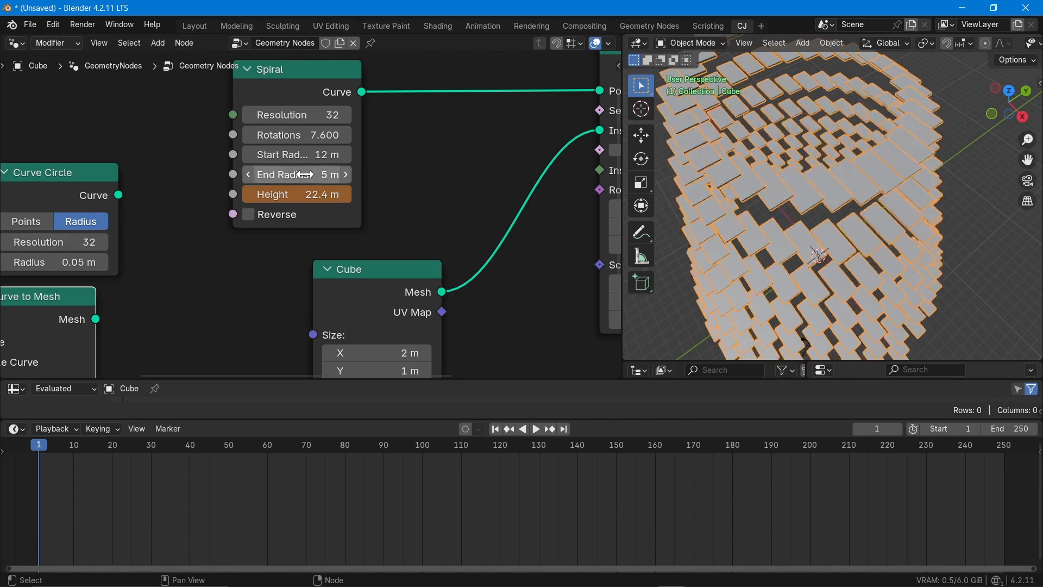
- Reduce the Spiral's Rotations to 2.700 and its Height to 7.2 m
{"action": "scroll", "coordinate": [812, 193], "scroll_direction": "down", "scroll_amount": 6}
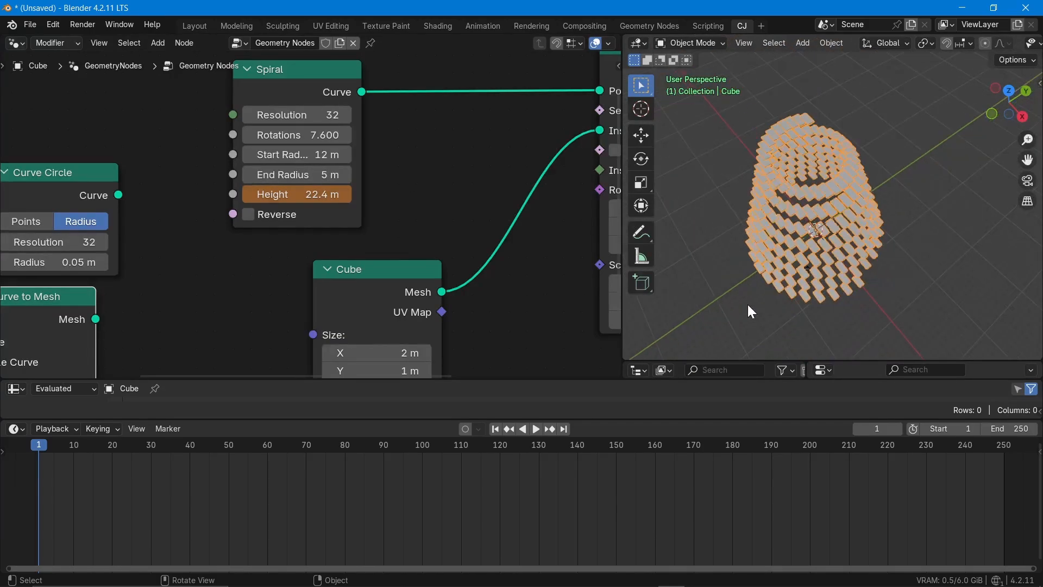
{"action": "middle_click_drag", "start_coordinate": [748, 305], "coordinate": [733, 251]}
{"action": "scroll", "coordinate": [778, 275], "scroll_direction": "up", "scroll_amount": 2}
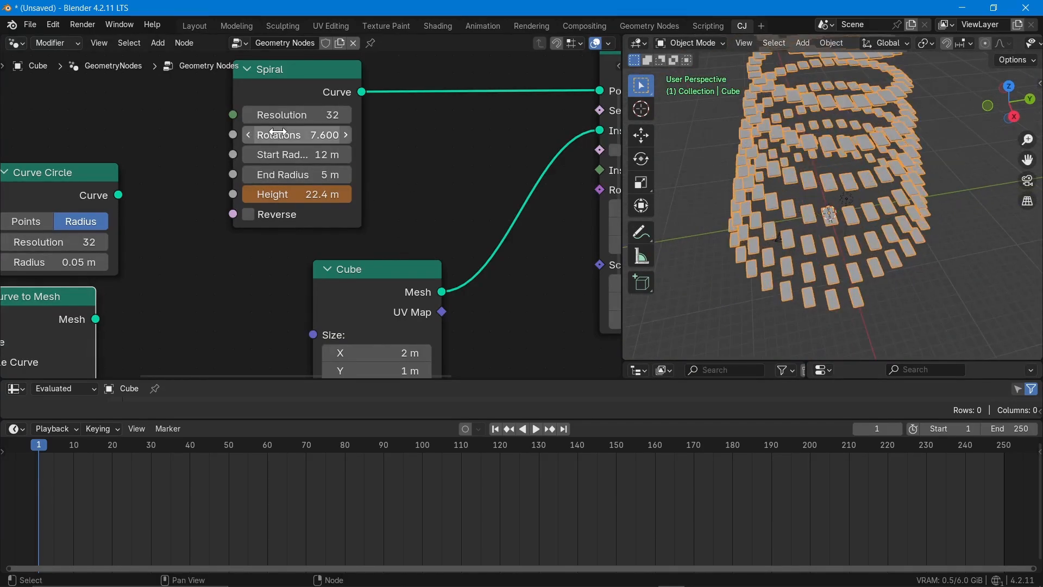
{"action": "left_click_drag", "start_coordinate": [278, 133], "coordinate": [222, 133]}
{"action": "left_click_drag", "start_coordinate": [282, 194], "coordinate": [322, 191]}
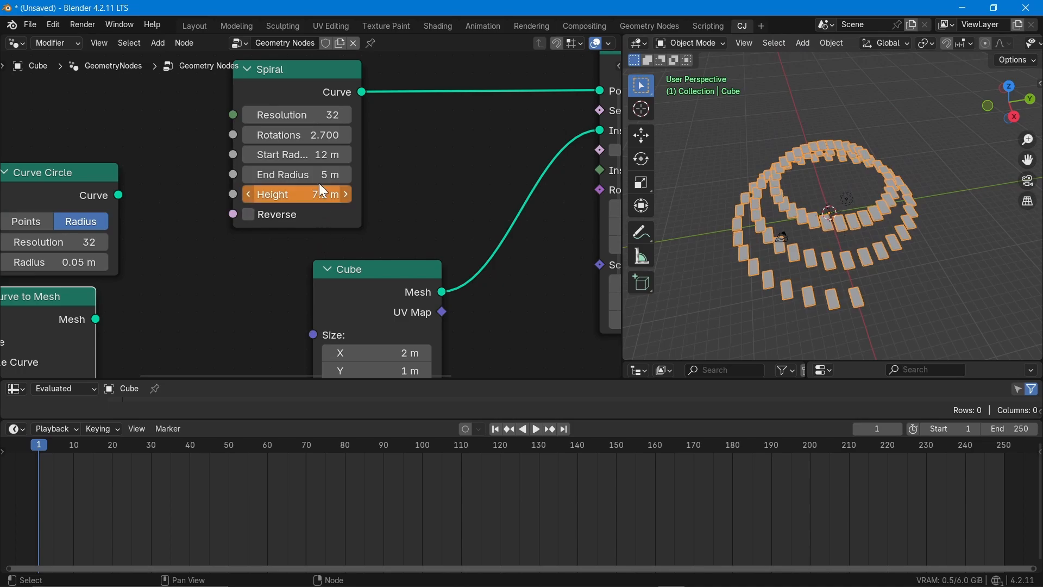
- Enlarge the stair slabs by setting the Cube node's Size X to 4.4 m and Y to 2.6 m
{"action": "scroll", "coordinate": [431, 246], "scroll_direction": "down", "scroll_amount": 5}
{"action": "scroll", "coordinate": [834, 259], "scroll_direction": "up", "scroll_amount": 5}
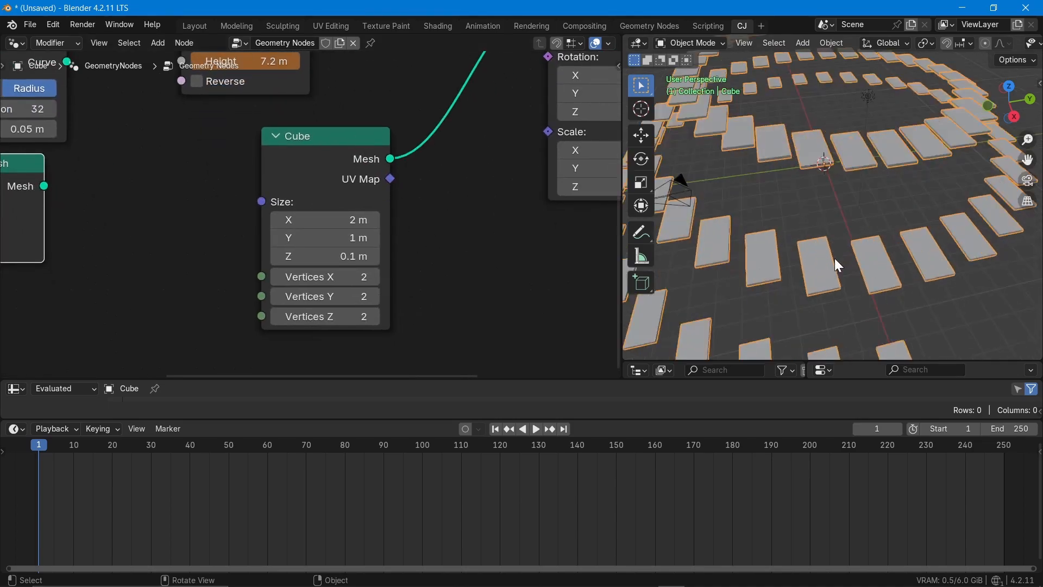
{"action": "scroll", "coordinate": [835, 259], "scroll_direction": "down", "scroll_amount": 5}
{"action": "middle_click_drag", "start_coordinate": [834, 258], "coordinate": [821, 298]}
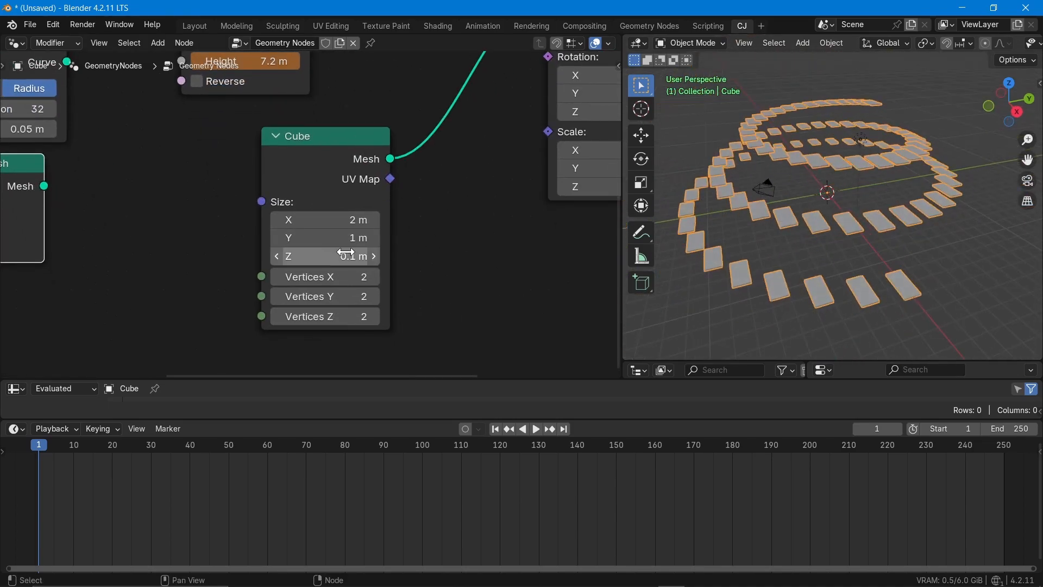
{"action": "left_click_drag", "start_coordinate": [343, 223], "coordinate": [377, 224]}
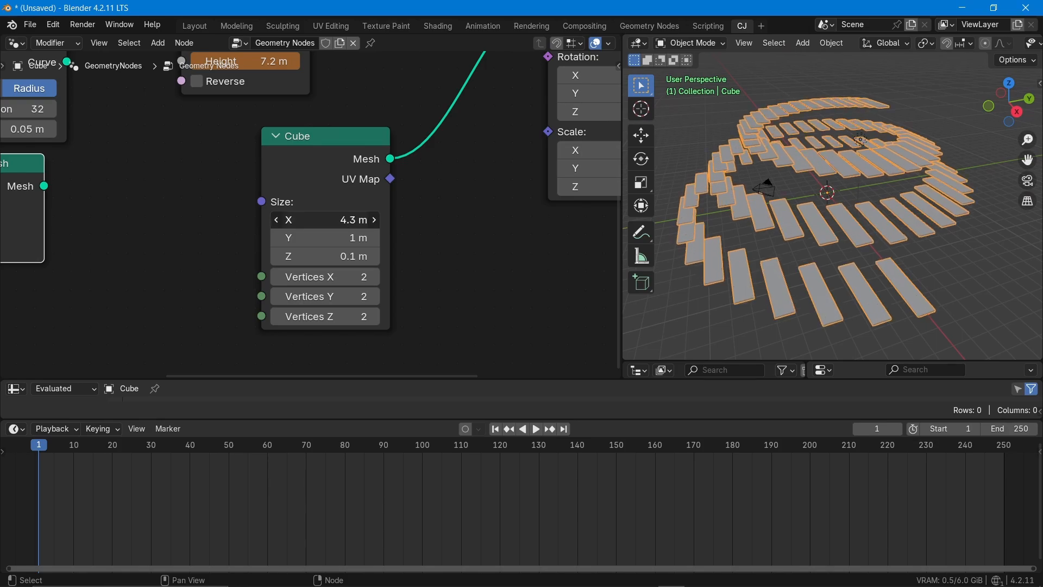
{"action": "left_click_drag", "start_coordinate": [291, 238], "coordinate": [323, 219]}
- Raise the Spiral's Height to 13.3 m to stretch the staircase vertically
{"action": "middle_click_drag", "start_coordinate": [849, 243], "coordinate": [804, 211]}
{"action": "middle_click_drag", "start_coordinate": [316, 204], "coordinate": [357, 337]}
{"action": "left_click_drag", "start_coordinate": [312, 194], "coordinate": [380, 232]}
{"action": "middle_click_drag", "start_coordinate": [797, 261], "coordinate": [751, 261]}
- Move the Spiral node farther from Instance on Points to make room along their connection
{"action": "middle_click_drag", "start_coordinate": [472, 292], "coordinate": [73, 307]}
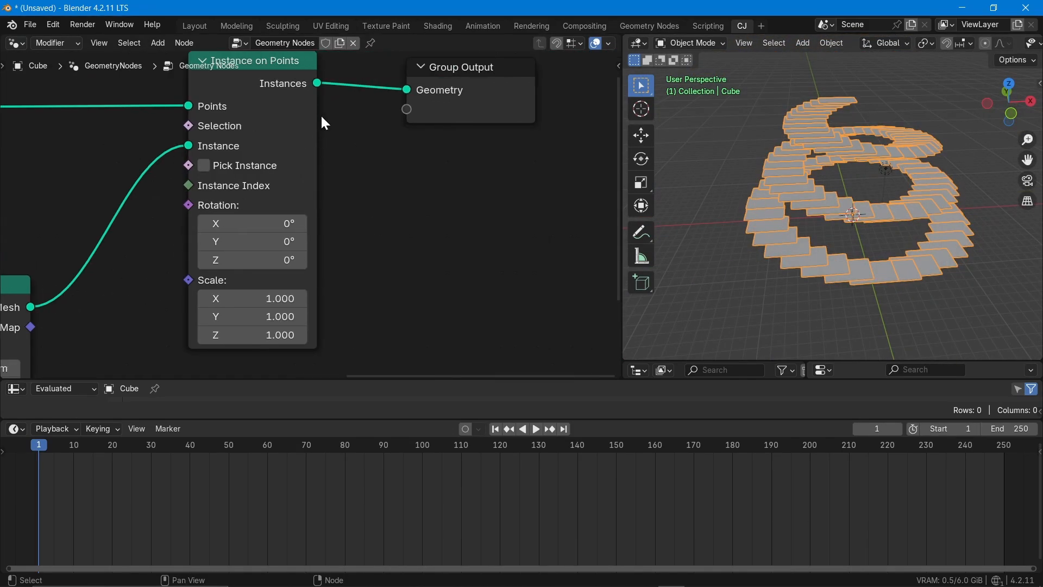
{"action": "scroll", "coordinate": [433, 251], "scroll_direction": "down", "scroll_amount": 3}
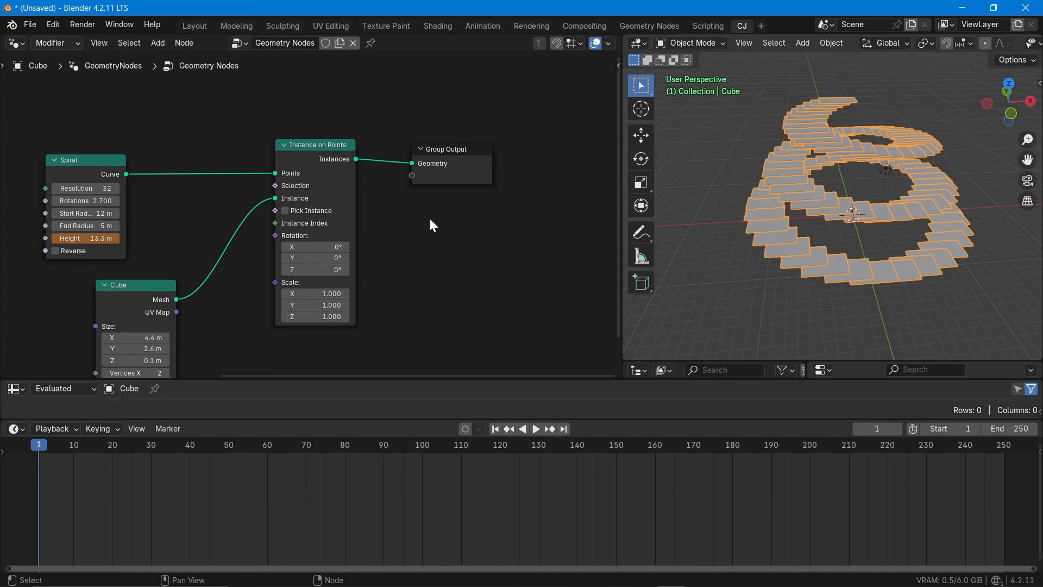
{"action": "middle_click_drag", "start_coordinate": [778, 169], "coordinate": [896, 179]}
{"action": "middle_click_drag", "start_coordinate": [878, 251], "coordinate": [832, 276]}
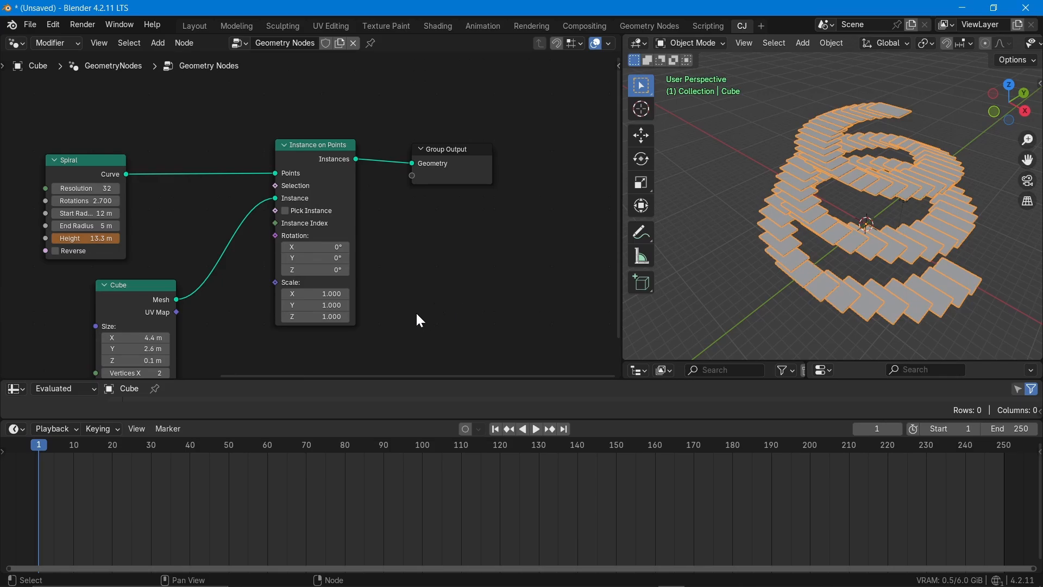
{"action": "middle_click_drag", "start_coordinate": [394, 326], "coordinate": [534, 223]}
{"action": "middle_click_drag", "start_coordinate": [383, 269], "coordinate": [408, 330]}
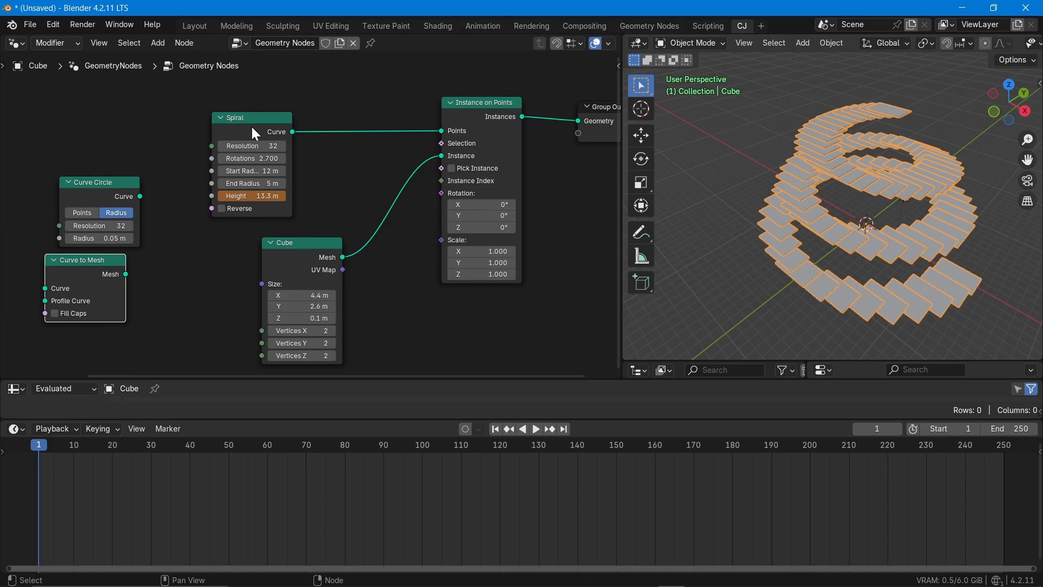
{"action": "left_click_drag", "start_coordinate": [263, 117], "coordinate": [192, 114]}
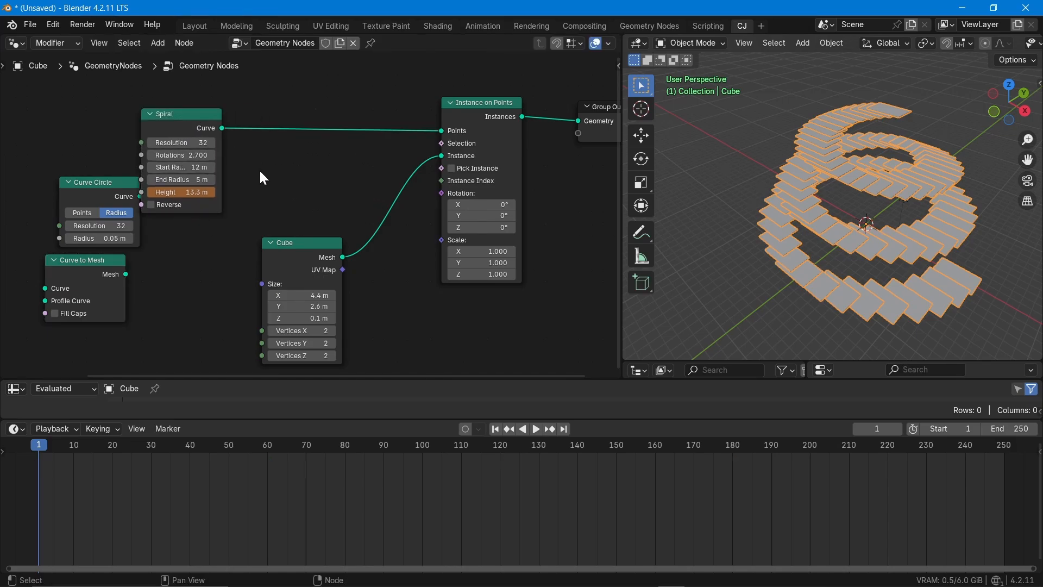